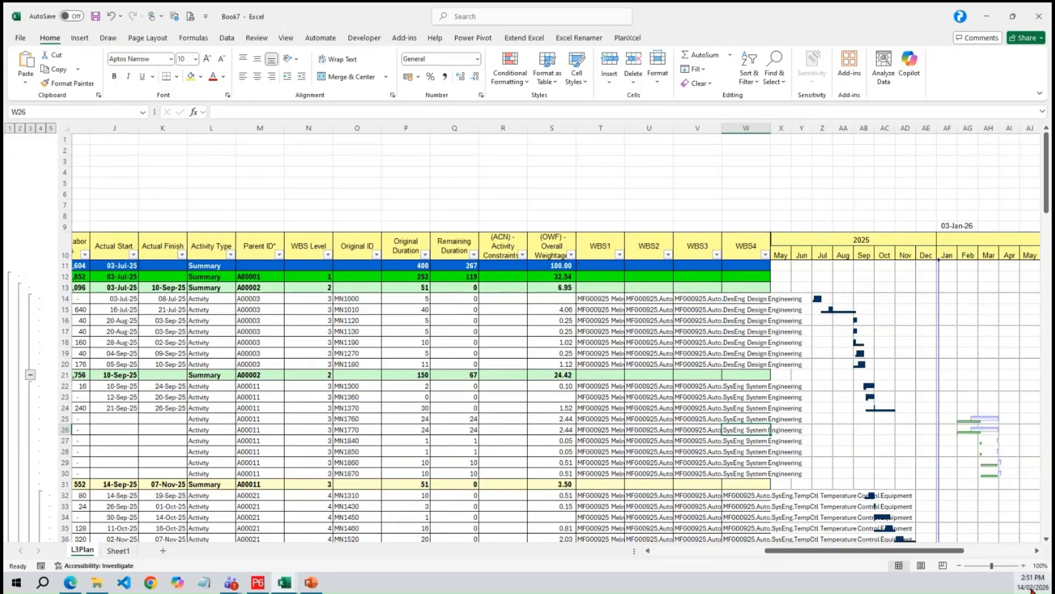
Step: Show the labor-unit distribution across the monthly calendar columns of the L3Plan schedule with PlanXcel
{"action": "scroll", "coordinate": [988, 552], "scroll_direction": "left", "scroll_amount": 2}
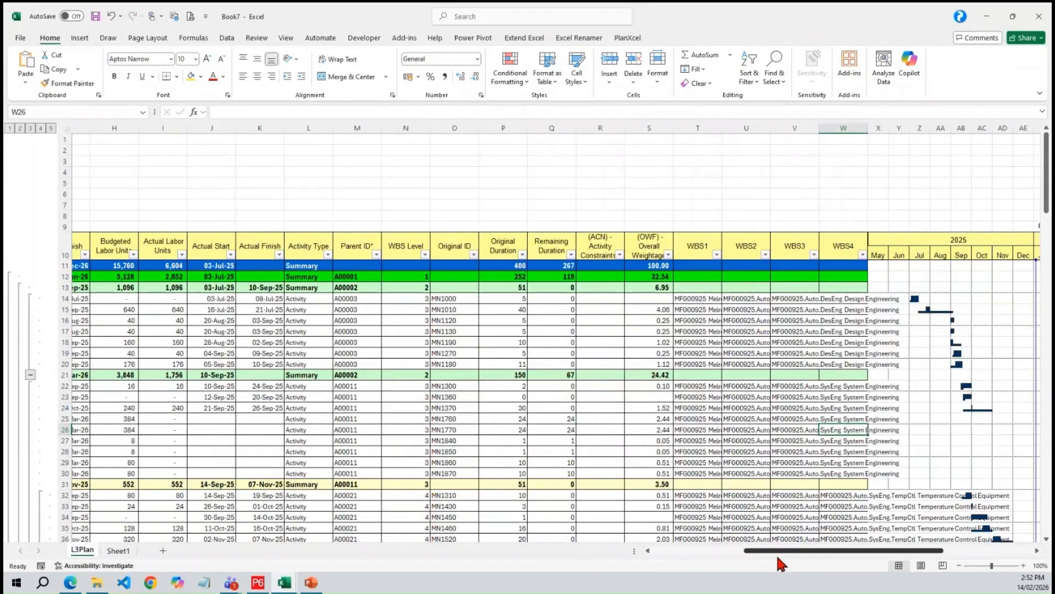
{"action": "scroll", "coordinate": [777, 558], "scroll_direction": "left", "scroll_amount": 4}
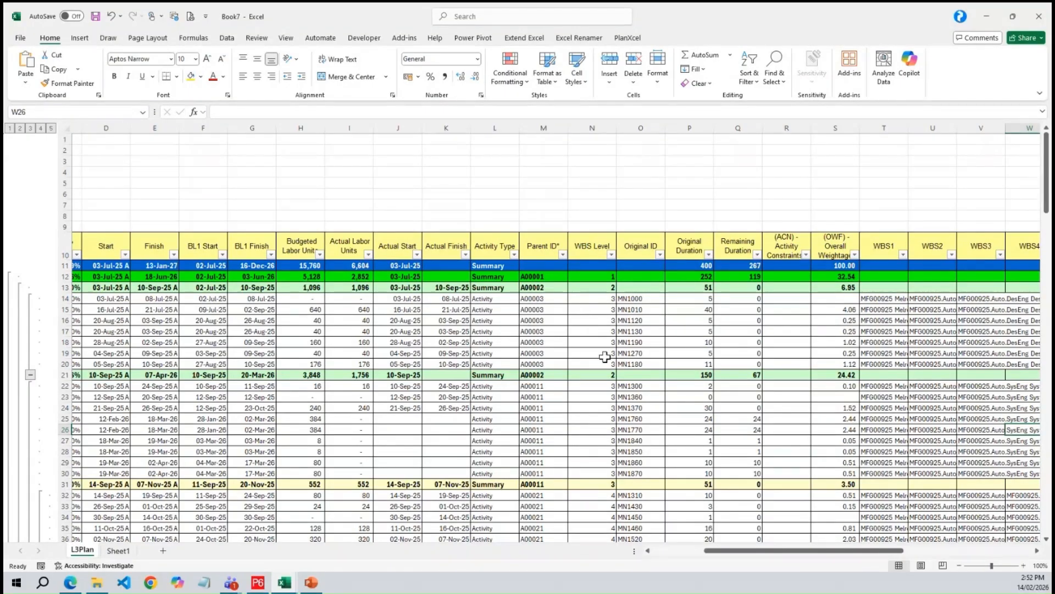
{"action": "left_click", "coordinate": [631, 37]}
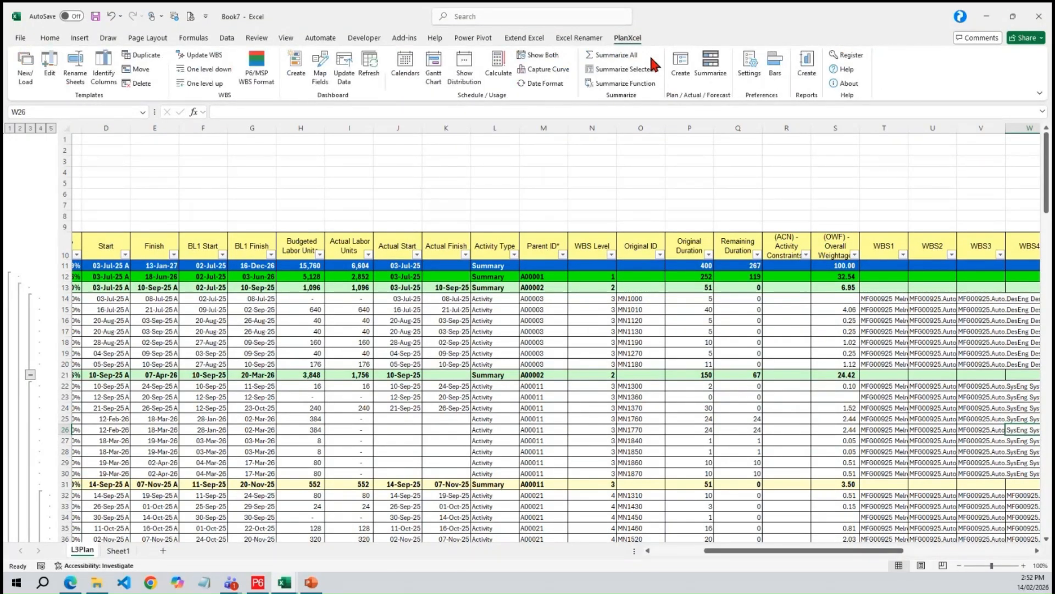
{"action": "left_click", "coordinate": [464, 70]}
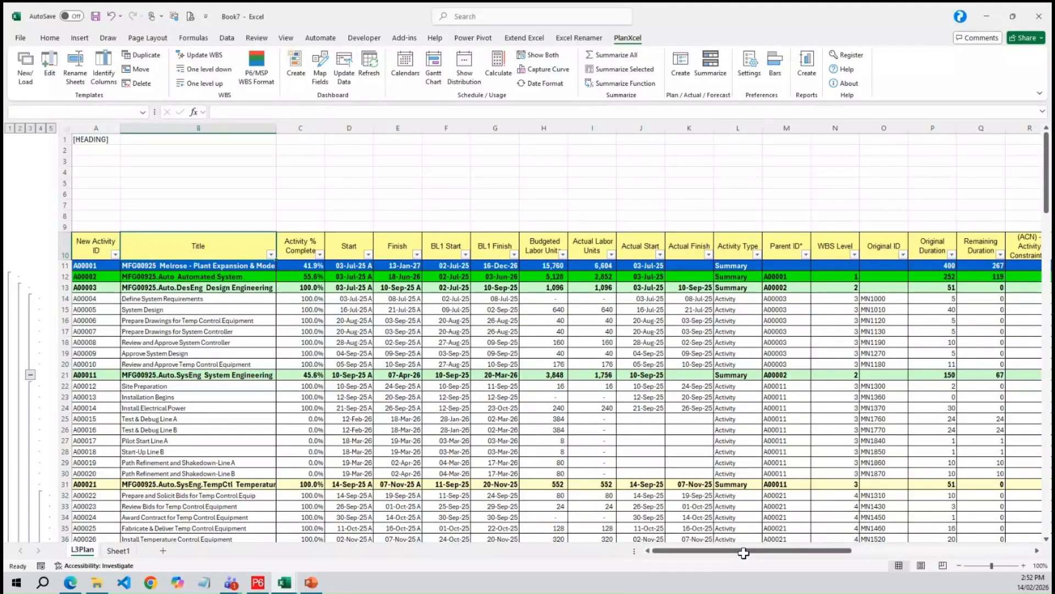
{"action": "left_click_drag", "start_coordinate": [743, 552], "coordinate": [1017, 556]}
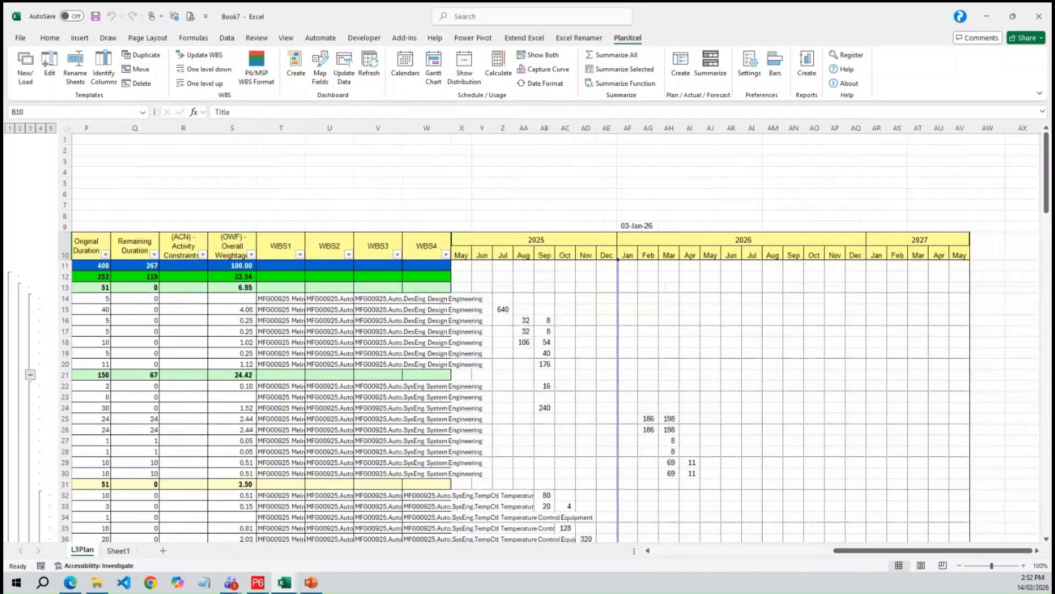
{"action": "left_click_drag", "start_coordinate": [1047, 156], "coordinate": [1036, 99]}
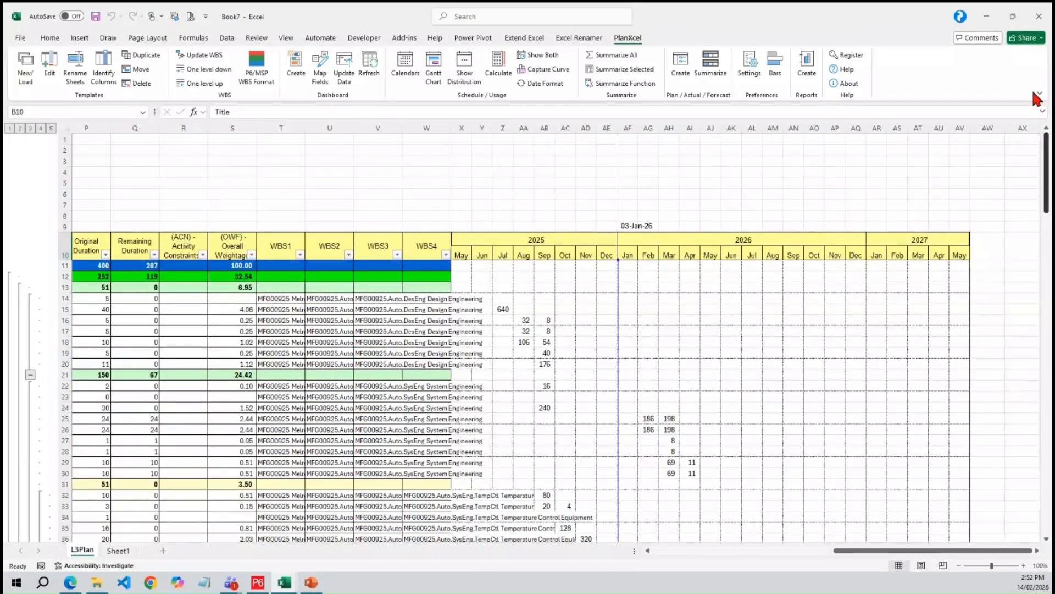
{"action": "left_click", "coordinate": [626, 83]}
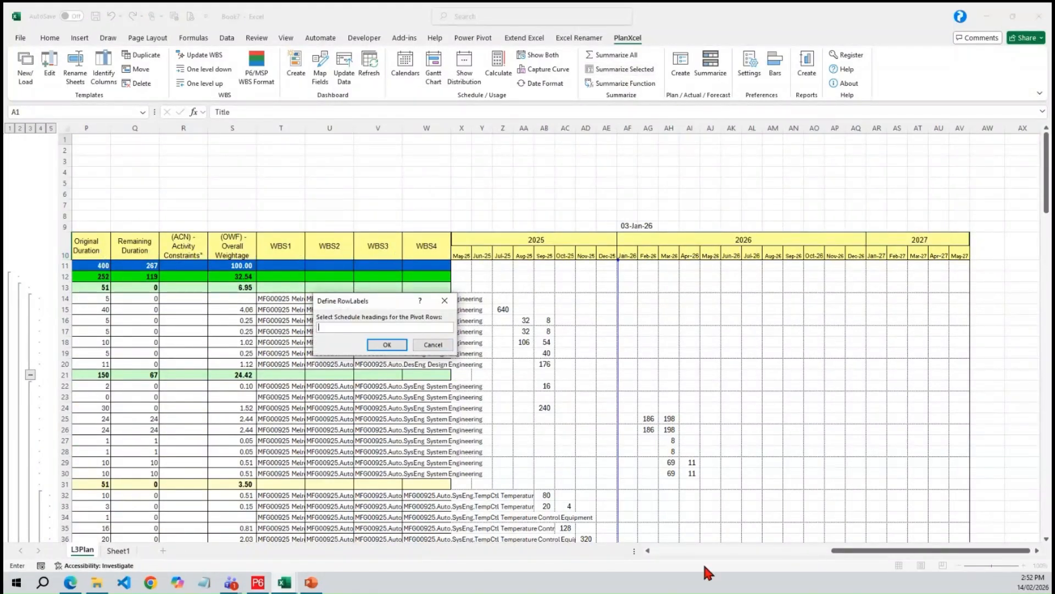
{"action": "left_click_drag", "start_coordinate": [286, 249], "coordinate": [431, 247]}
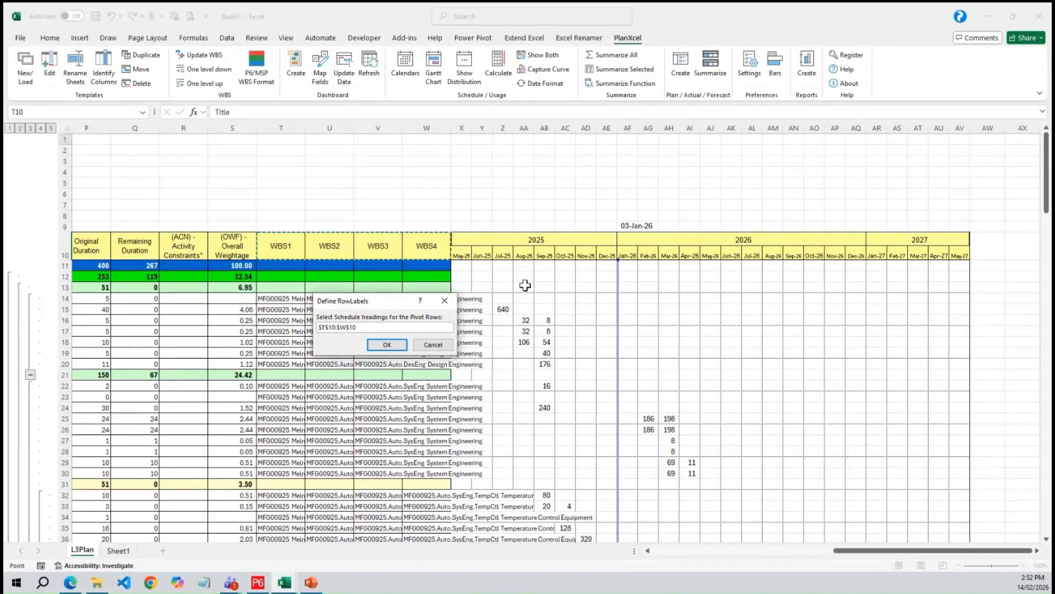
{"action": "left_click_drag", "start_coordinate": [864, 550], "coordinate": [764, 553]}
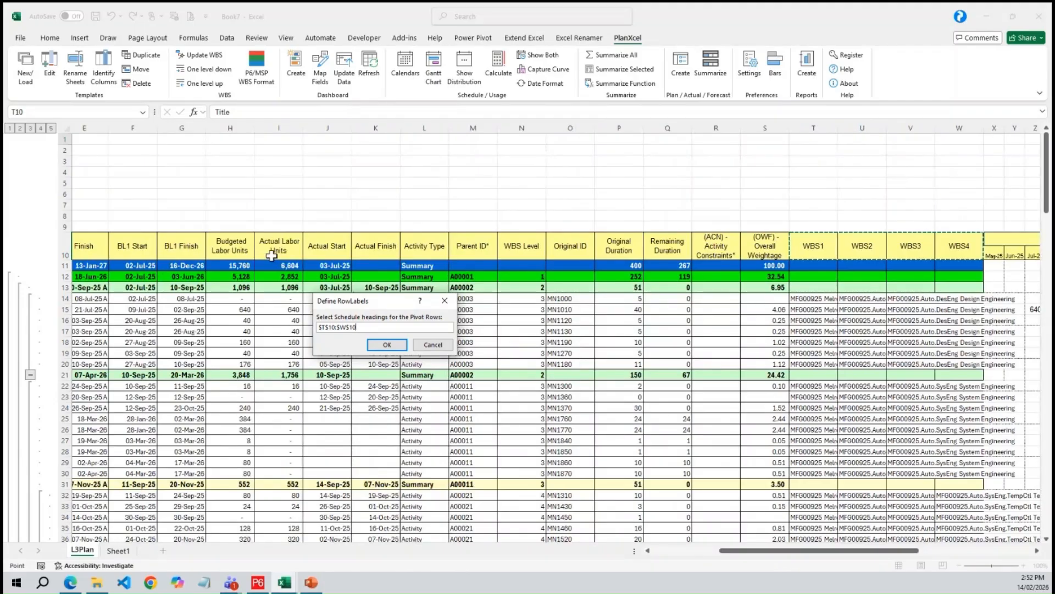
{"action": "left_click_drag", "start_coordinate": [228, 241], "coordinate": [298, 241]}
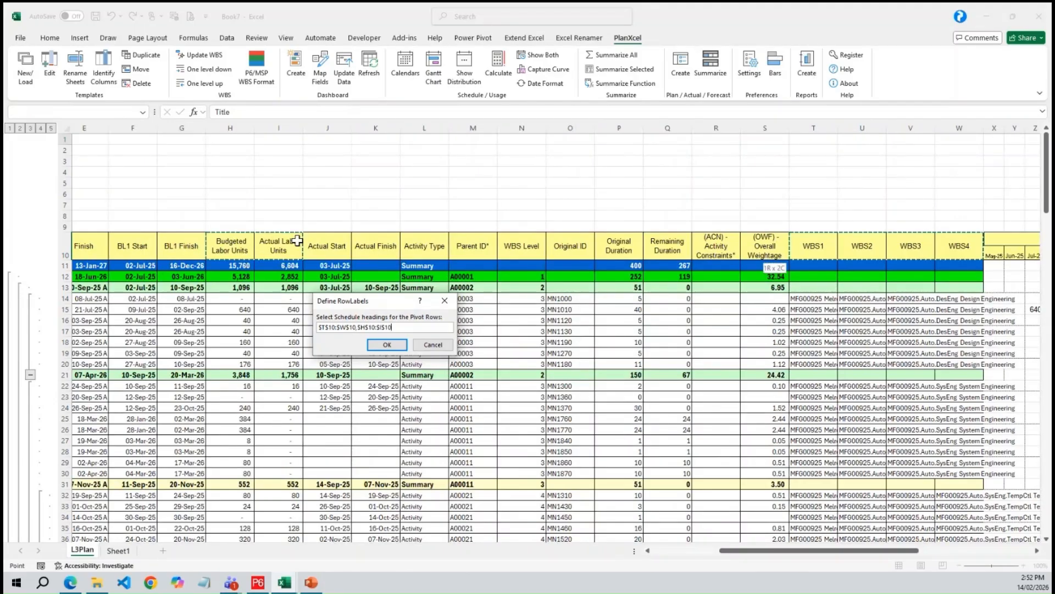
{"action": "left_click", "coordinate": [385, 344]}
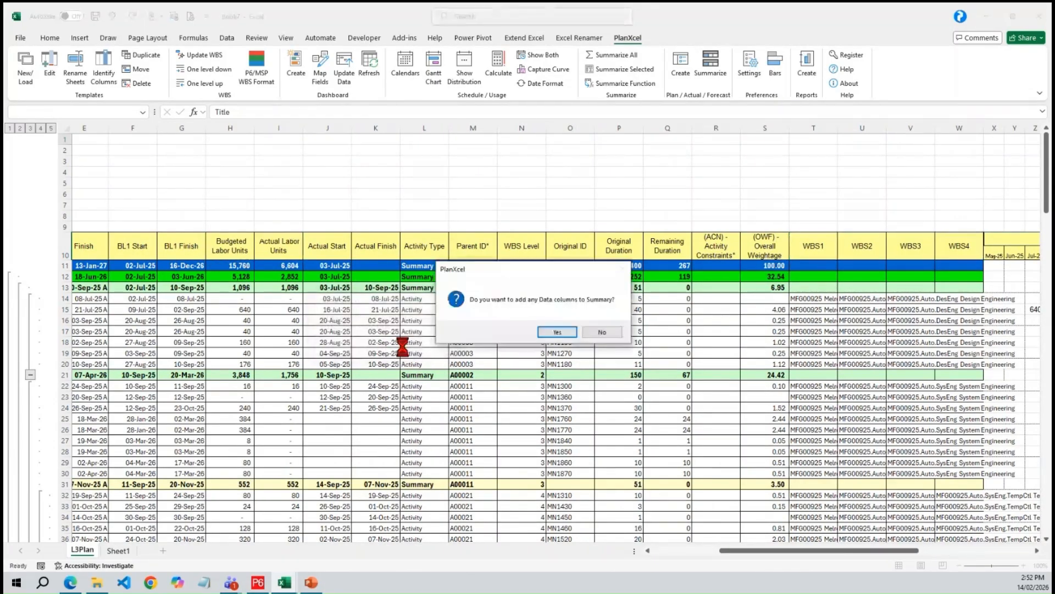
{"action": "left_click", "coordinate": [602, 332]}
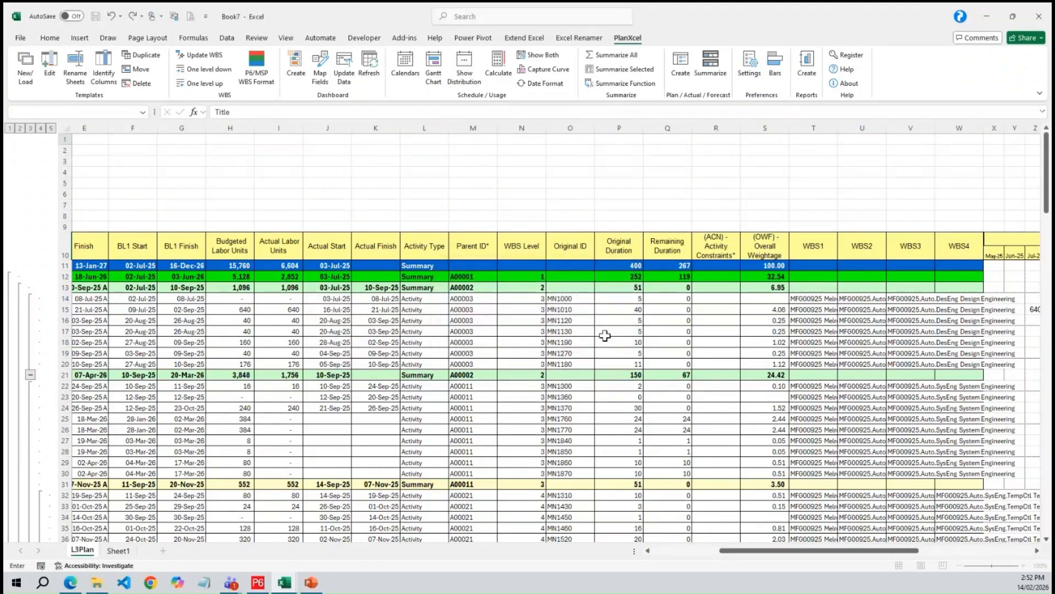
{"action": "left_click", "coordinate": [454, 352]}
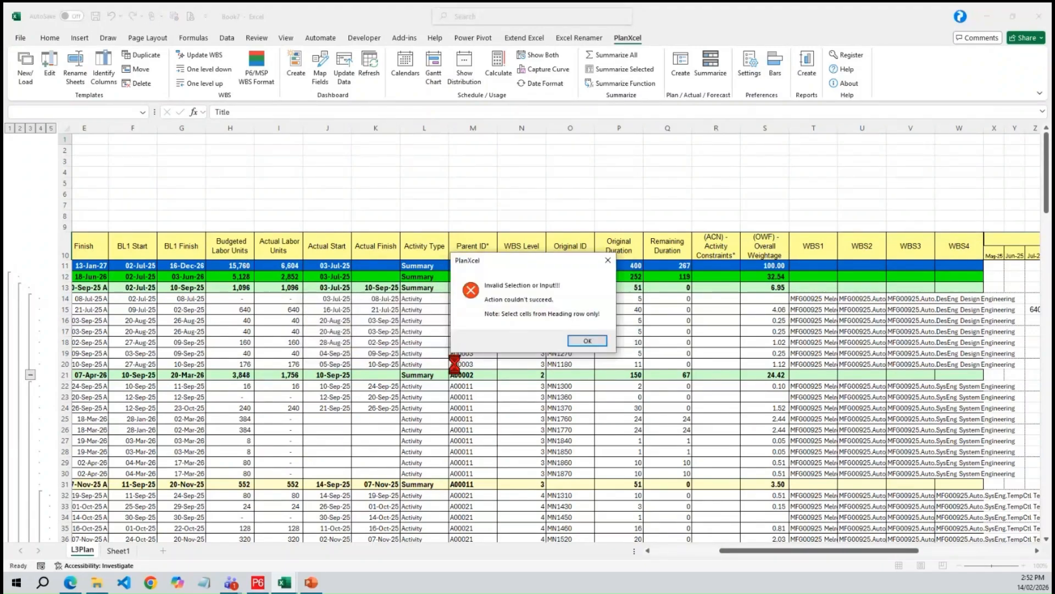
{"action": "left_click", "coordinate": [596, 343]}
Step: Start a PlanXcel Summarize Selected pivot with the WBS1 to WBS4 headings as its row labels
{"action": "left_click", "coordinate": [619, 69]}
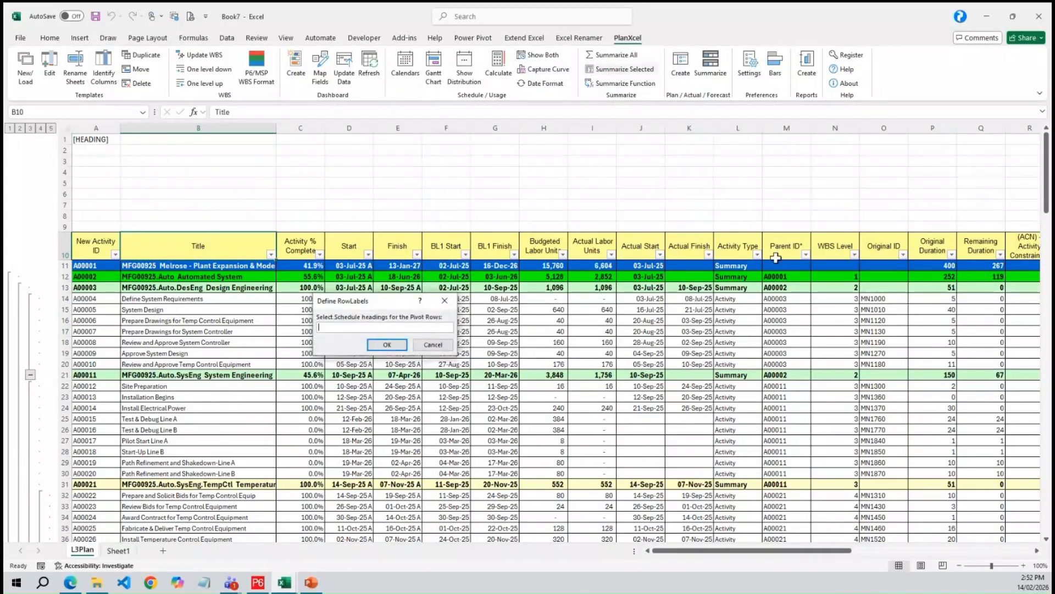
{"action": "left_click_drag", "start_coordinate": [825, 550], "coordinate": [880, 550]}
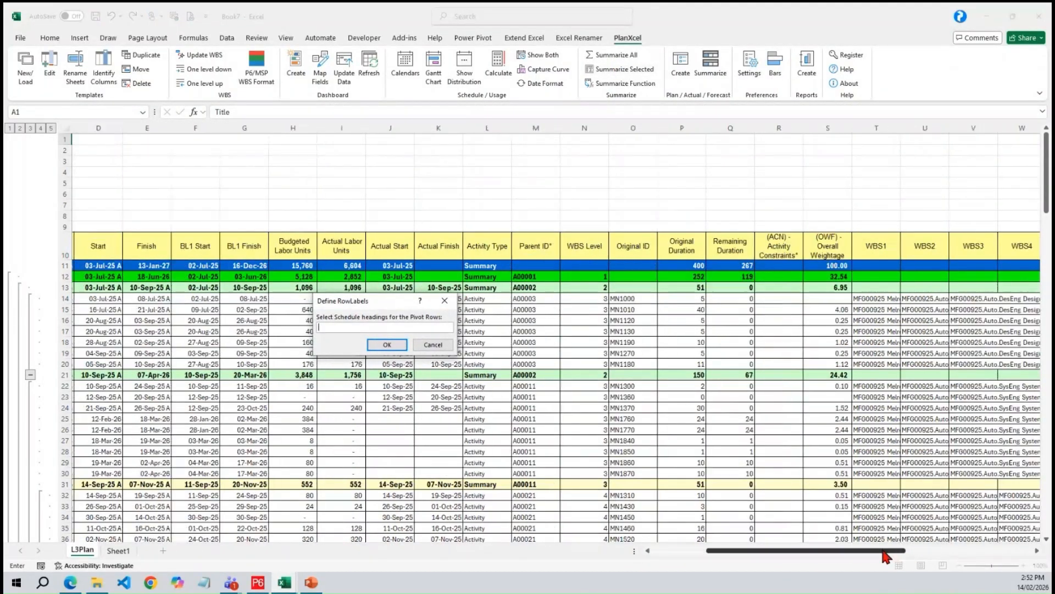
{"action": "left_click_drag", "start_coordinate": [865, 252], "coordinate": [1013, 246]}
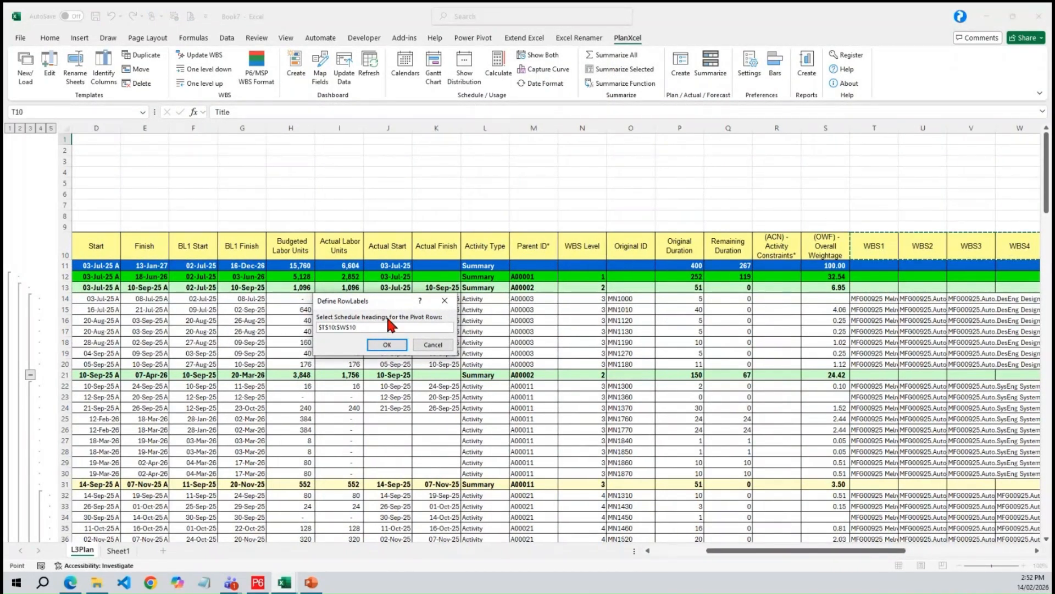
{"action": "left_click", "coordinate": [387, 344]}
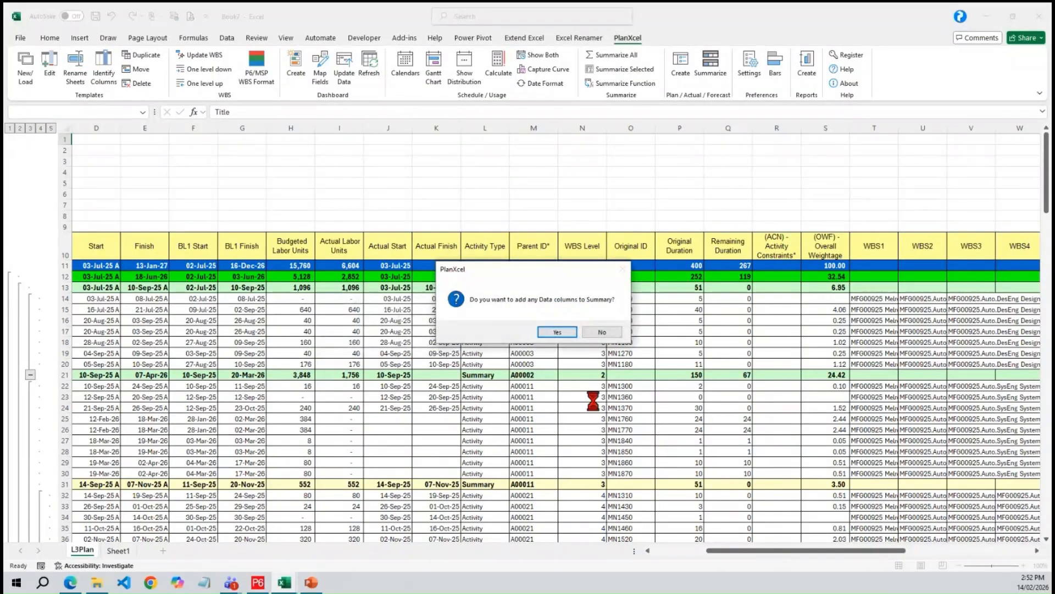
Step: Add the Budgeted Labor Units and Actual Labor Units headings as data columns of the summary
{"action": "left_click", "coordinate": [557, 332]}
{"action": "left_click_drag", "start_coordinate": [301, 245], "coordinate": [340, 246]}
{"action": "left_click", "coordinate": [411, 349]}
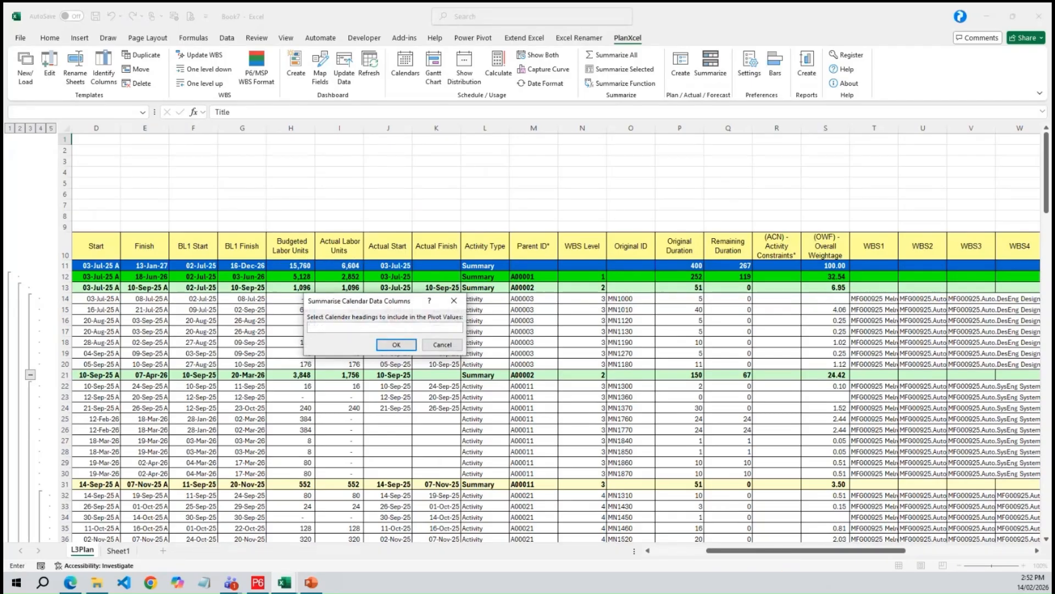
Step: Include the calendar month headings starting at May-25 as non-cumulative pivot values and generate the summary
{"action": "left_click_drag", "start_coordinate": [864, 551], "coordinate": [1010, 557]}
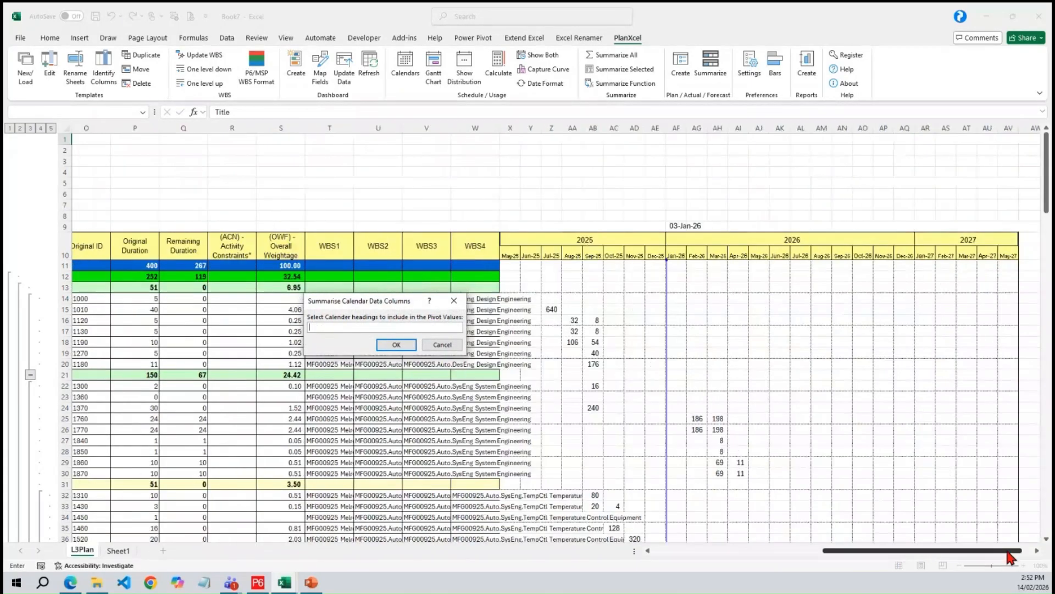
{"action": "left_click_drag", "start_coordinate": [510, 255], "coordinate": [976, 258]}
{"action": "left_click", "coordinate": [403, 345]}
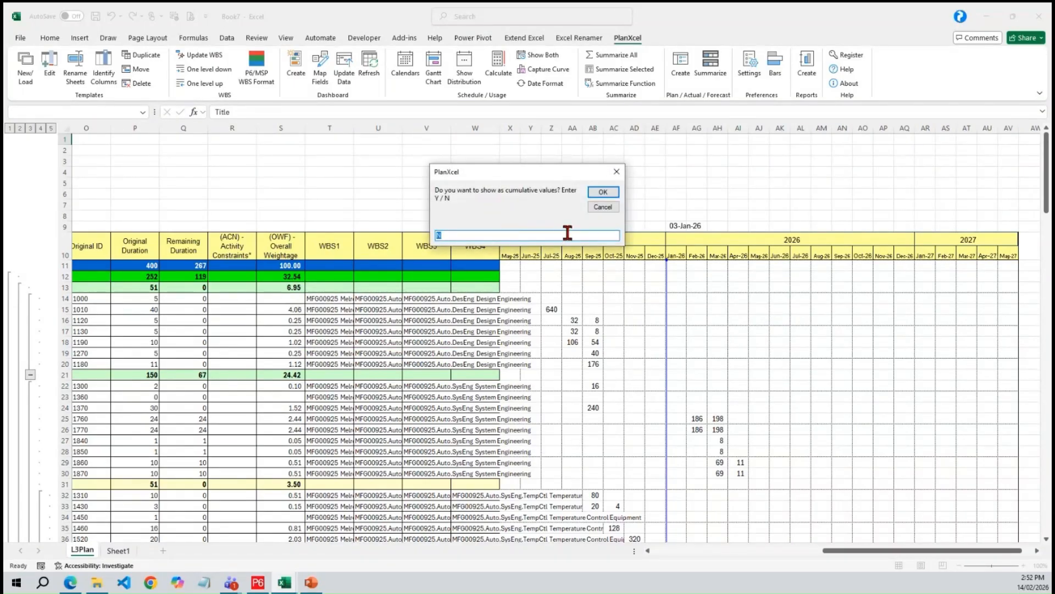
{"action": "left_click", "coordinate": [597, 192]}
{"action": "left_click", "coordinate": [597, 192]}
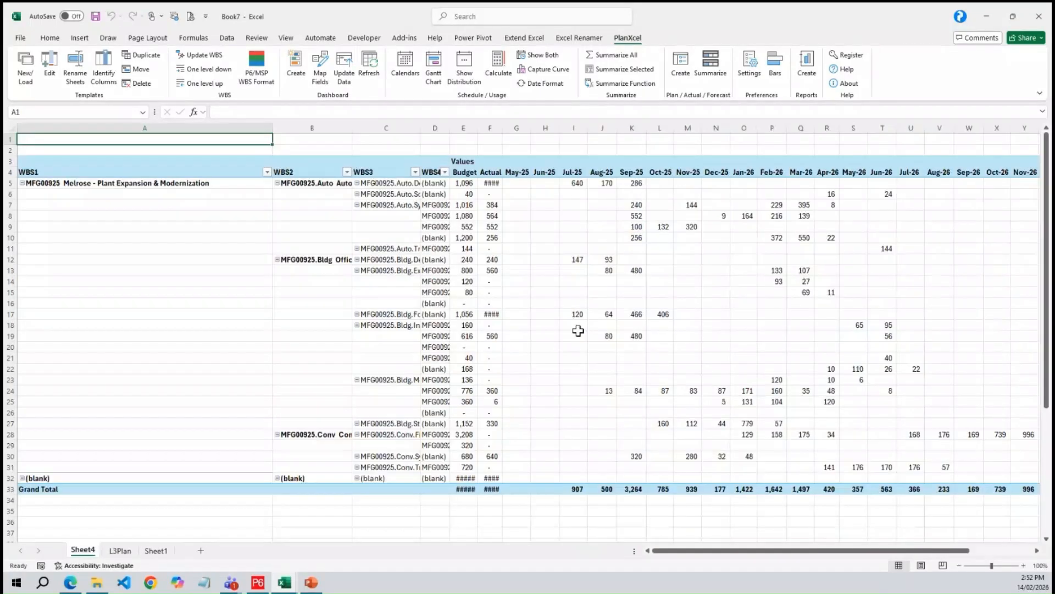
Step: Collapse the entire WBS2 field in the pivot table
{"action": "left_click", "coordinate": [736, 404]}
{"action": "left_click", "coordinate": [311, 204]}
{"action": "right_click", "coordinate": [328, 207]}
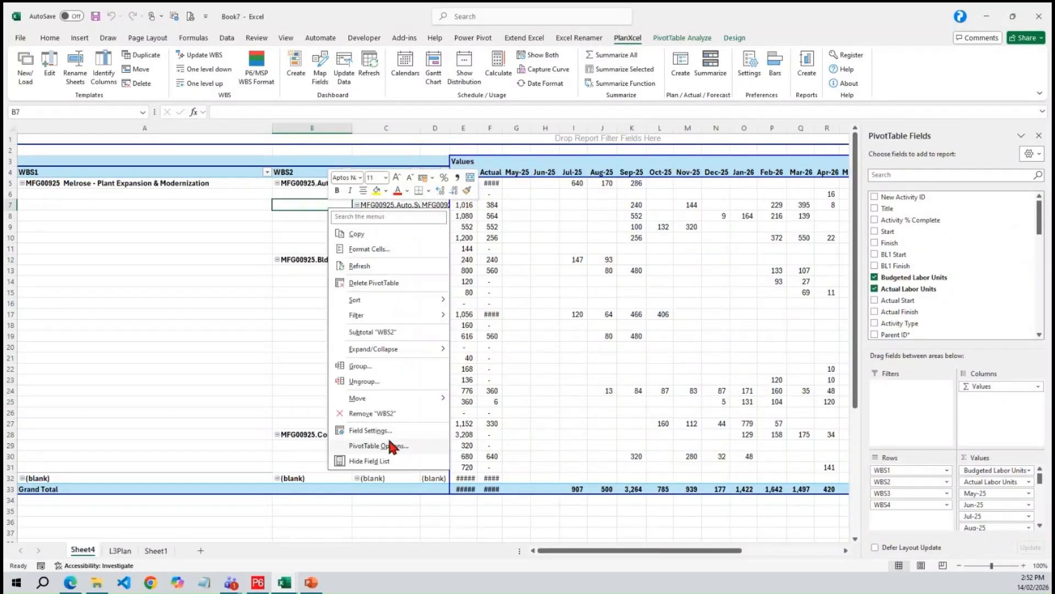
{"action": "mouse_move", "coordinate": [417, 346]}
{"action": "left_click", "coordinate": [509, 395]}
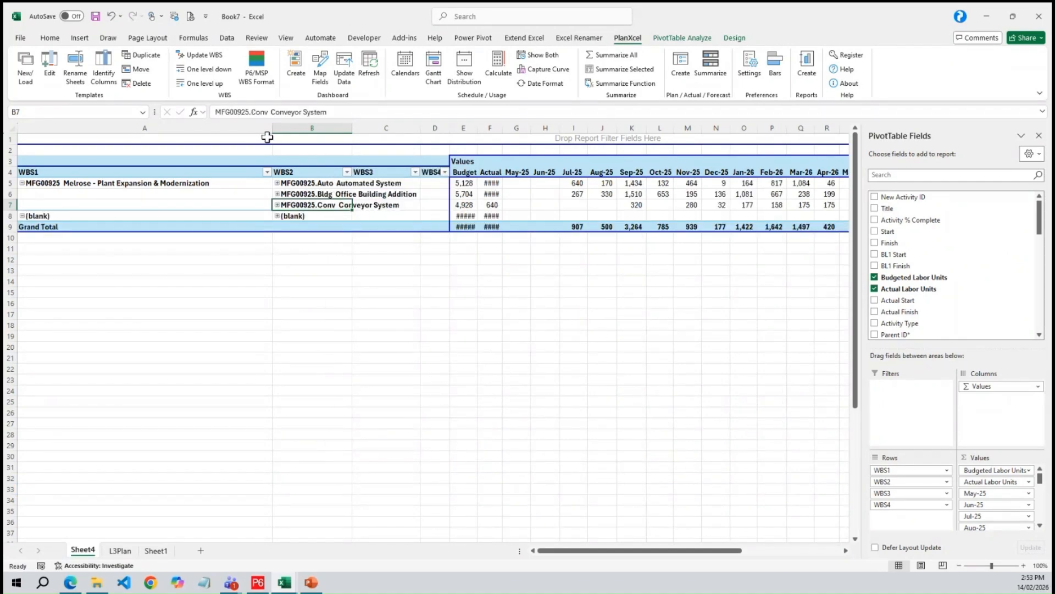
Step: Narrow the WBS1 column and examine the pivot's Grand Total values from Nov-25 to Jul-26
{"action": "left_click_drag", "start_coordinate": [250, 131], "coordinate": [170, 132]}
{"action": "left_click", "coordinate": [683, 431]}
{"action": "left_click", "coordinate": [807, 281]}
{"action": "left_click_drag", "start_coordinate": [582, 226], "coordinate": [804, 226]}
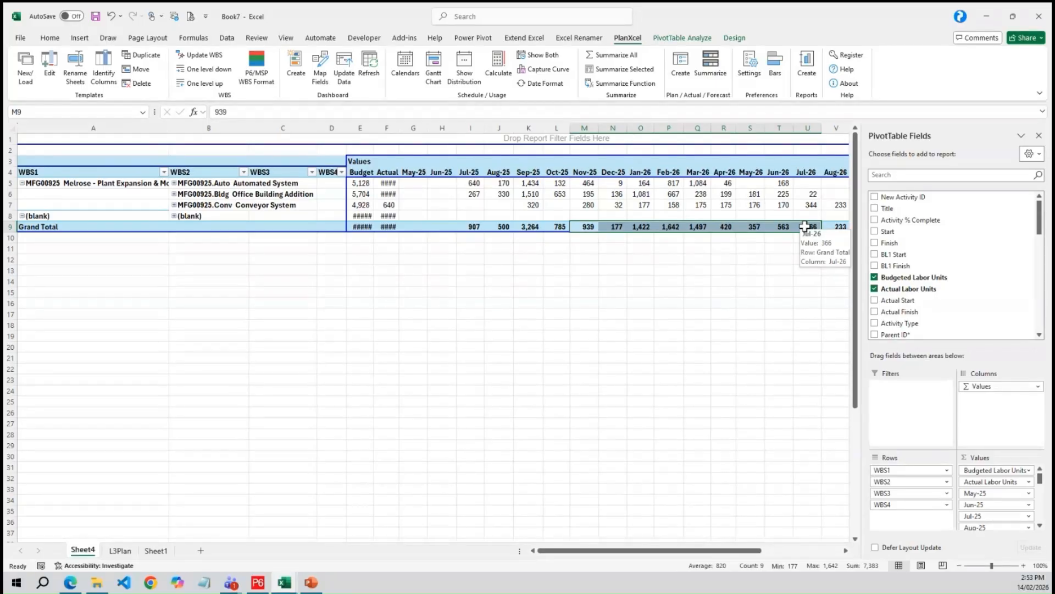
{"action": "left_click", "coordinate": [583, 205]}
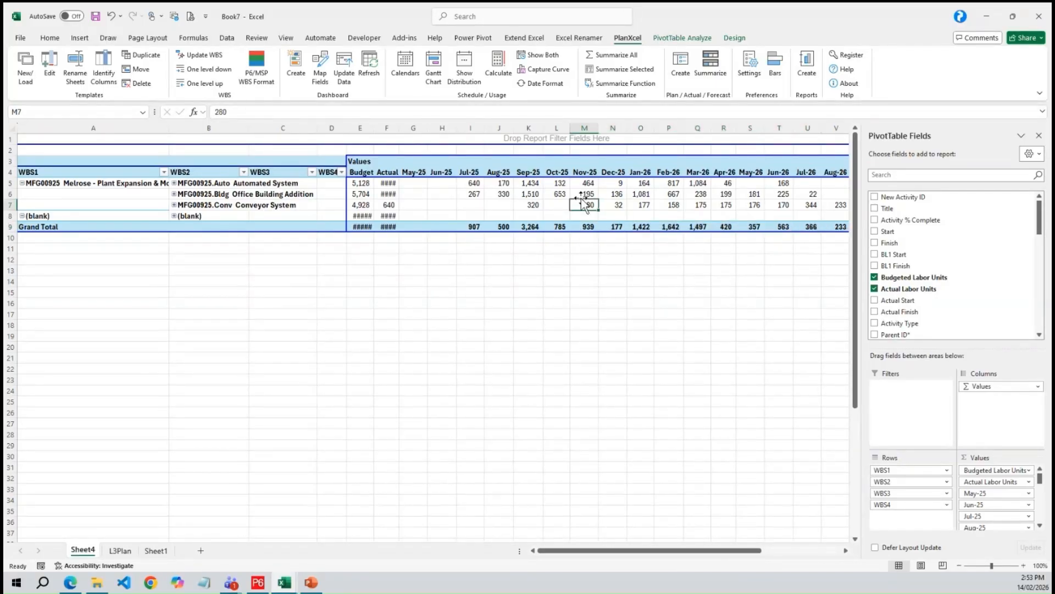
Step: Edit the L3Plan sheet's template, adding the Activity Planned Progress column directly after Actual % Completion
{"action": "left_click", "coordinate": [119, 550]}
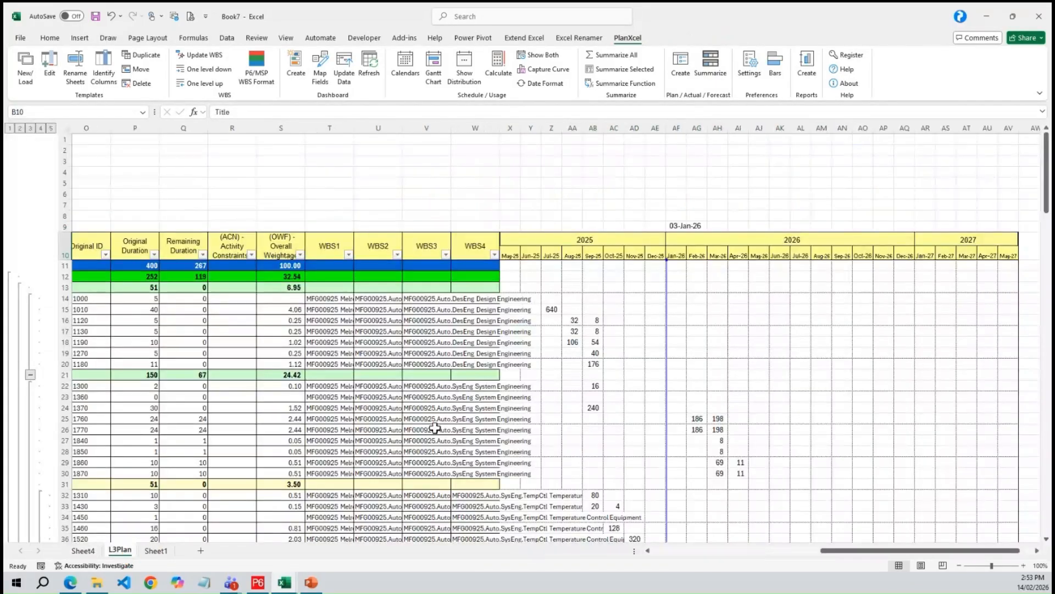
{"action": "left_click", "coordinate": [572, 331]}
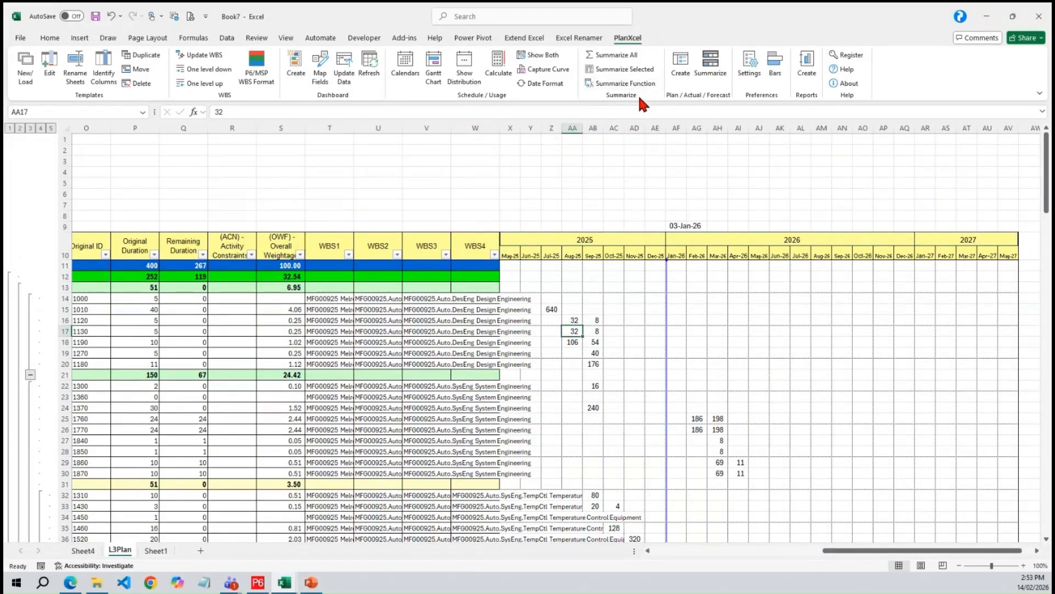
{"action": "left_click_drag", "start_coordinate": [846, 550], "coordinate": [651, 570]}
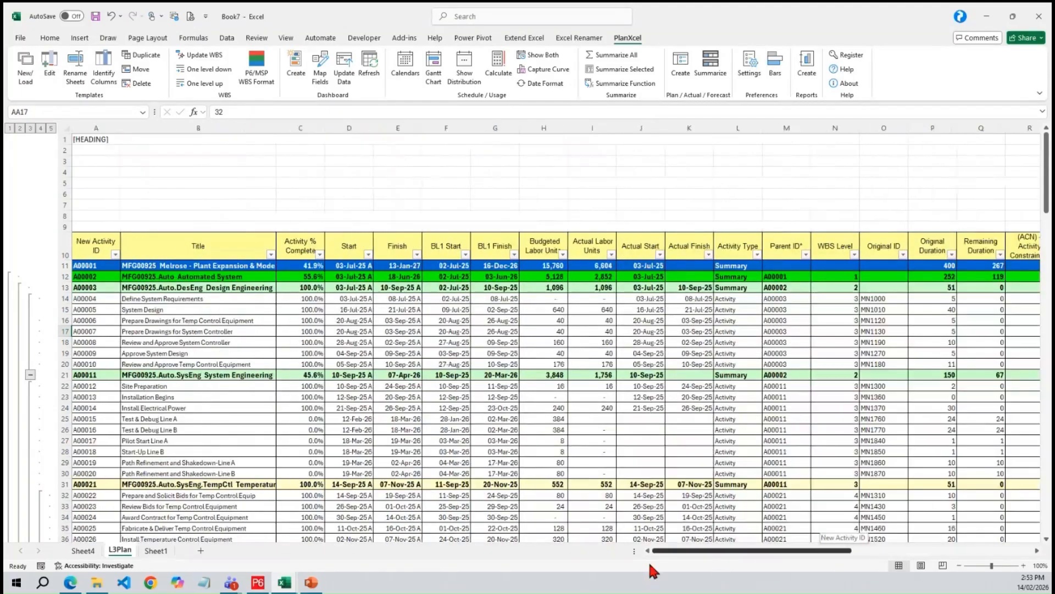
{"action": "left_click", "coordinate": [599, 308]}
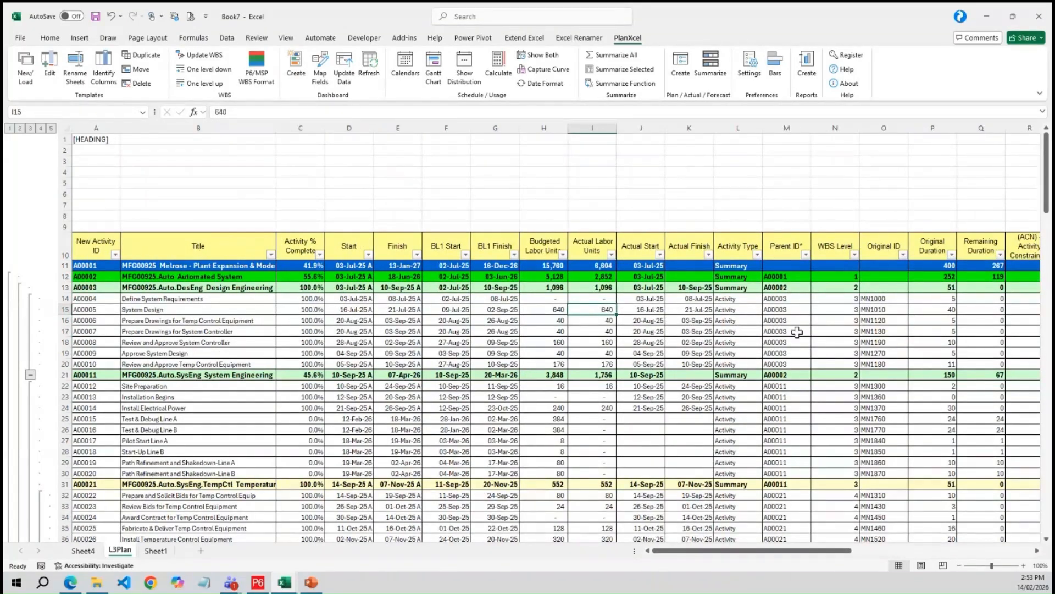
{"action": "left_click_drag", "start_coordinate": [801, 550], "coordinate": [904, 560]}
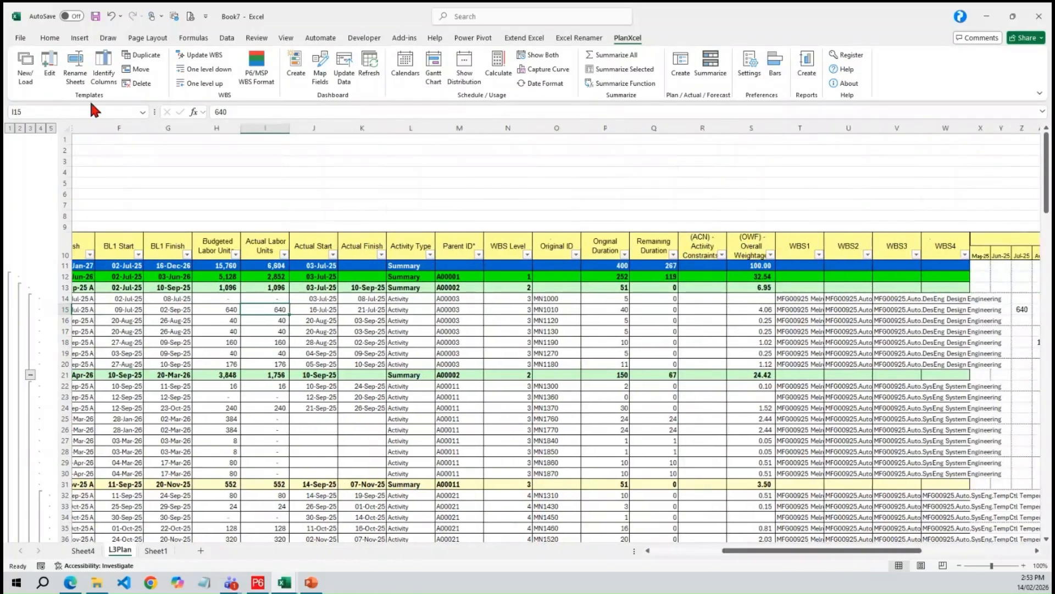
{"action": "left_click", "coordinate": [49, 68]}
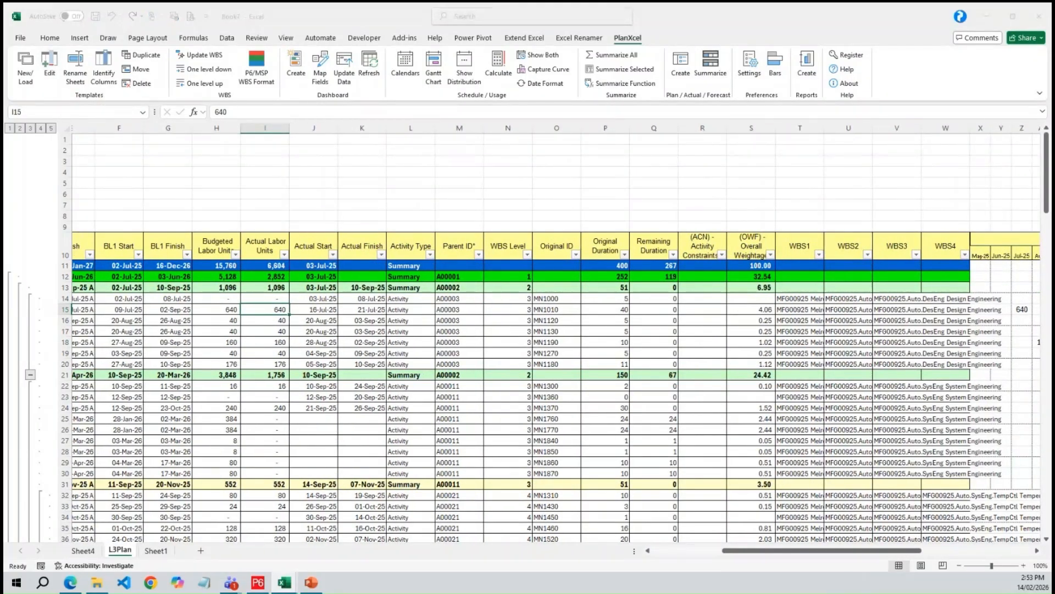
{"action": "left_click", "coordinate": [186, 217]}
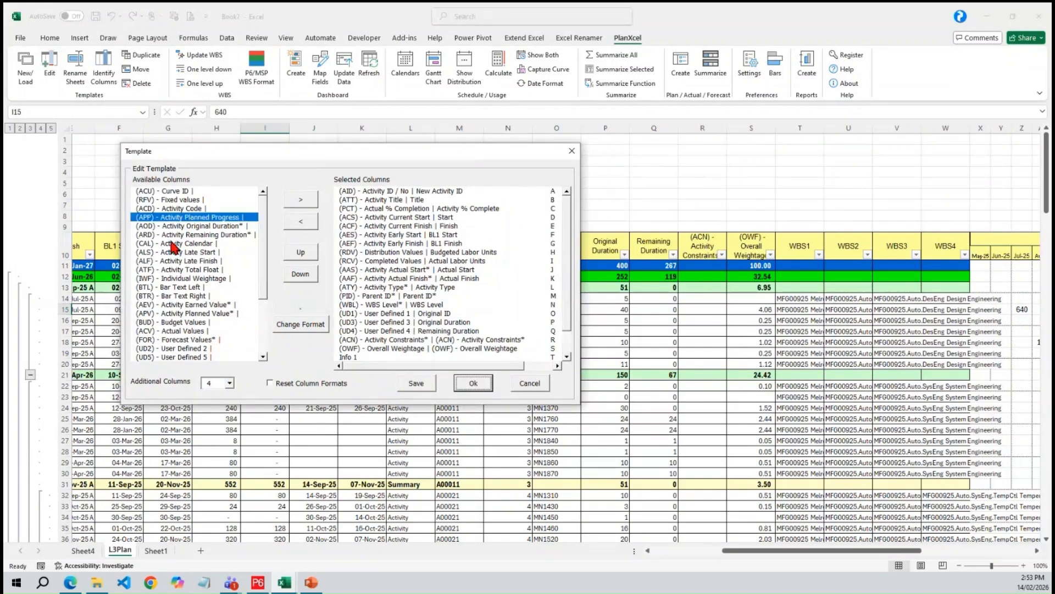
{"action": "left_click", "coordinate": [415, 210]}
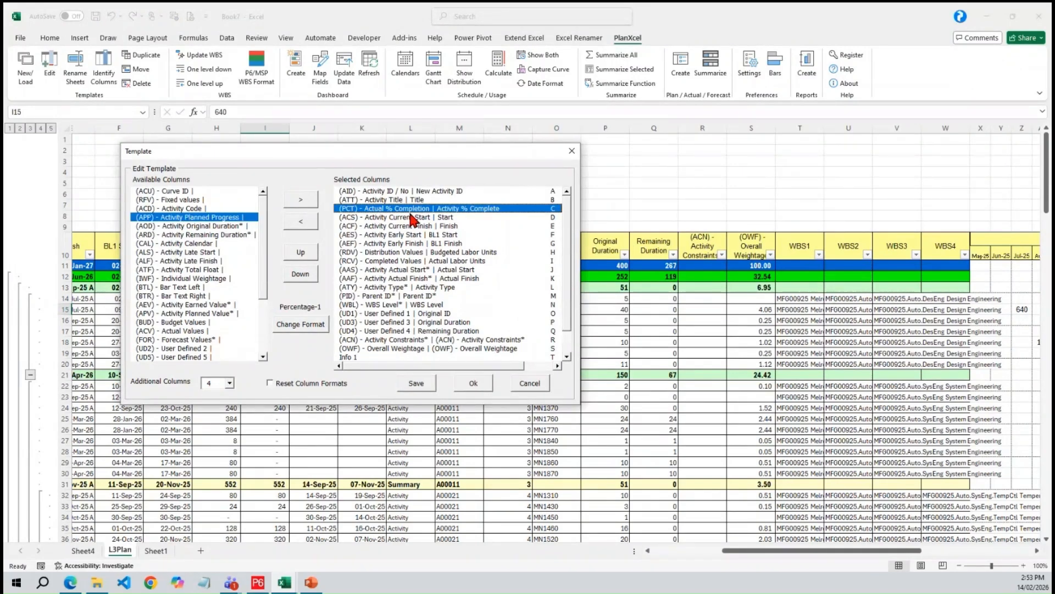
{"action": "left_click", "coordinate": [302, 199]}
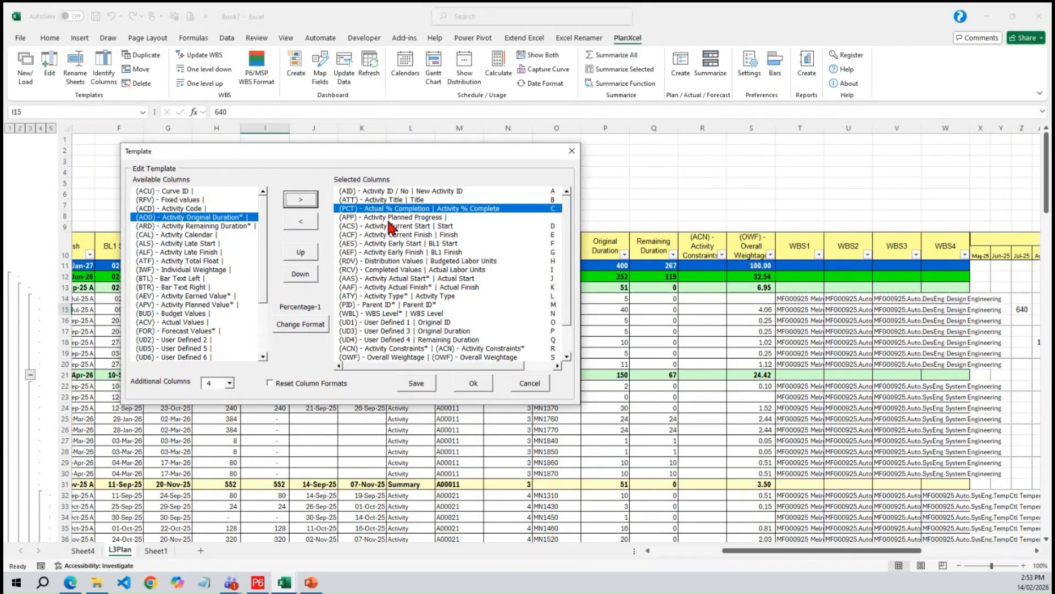
Step: Add the Activity Planned Value and Activity Earned Value columns directly after Overall Weightage and apply the edited template
{"action": "left_click", "coordinate": [390, 220]}
{"action": "left_click_drag", "start_coordinate": [264, 230], "coordinate": [269, 285]}
{"action": "left_click", "coordinate": [215, 227]}
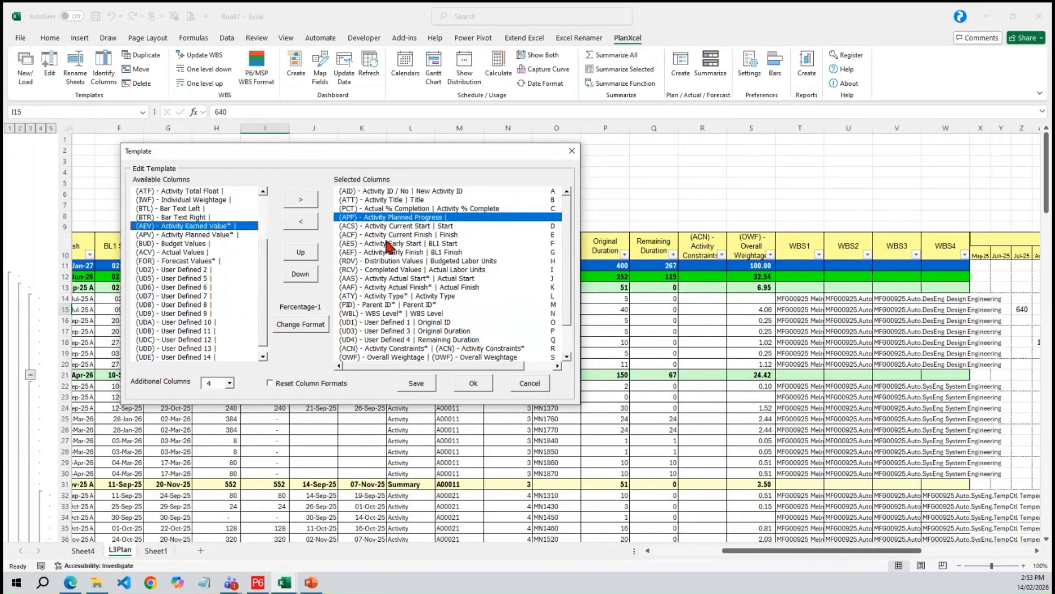
{"action": "left_click", "coordinate": [565, 342]}
{"action": "left_click", "coordinate": [408, 322]}
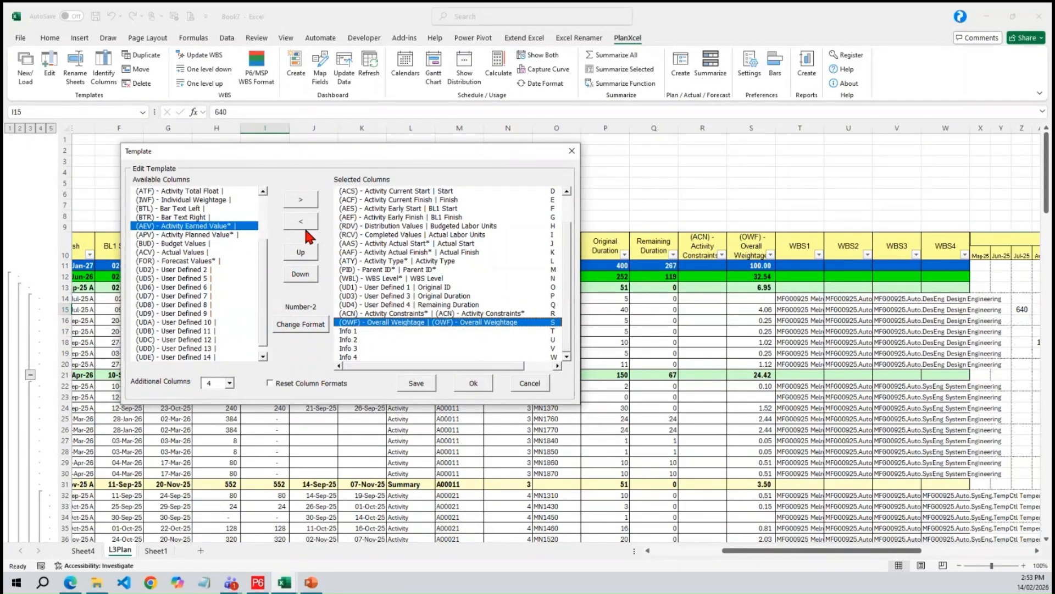
{"action": "left_click", "coordinate": [302, 199]}
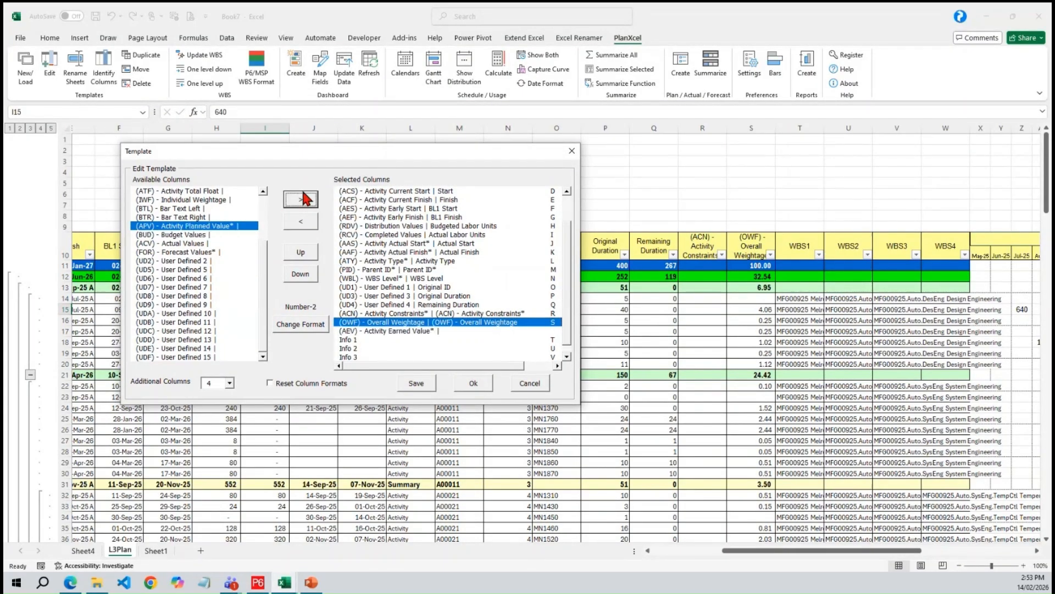
{"action": "left_click", "coordinate": [306, 199]}
{"action": "left_click", "coordinate": [464, 382]}
{"action": "left_click", "coordinate": [542, 330]}
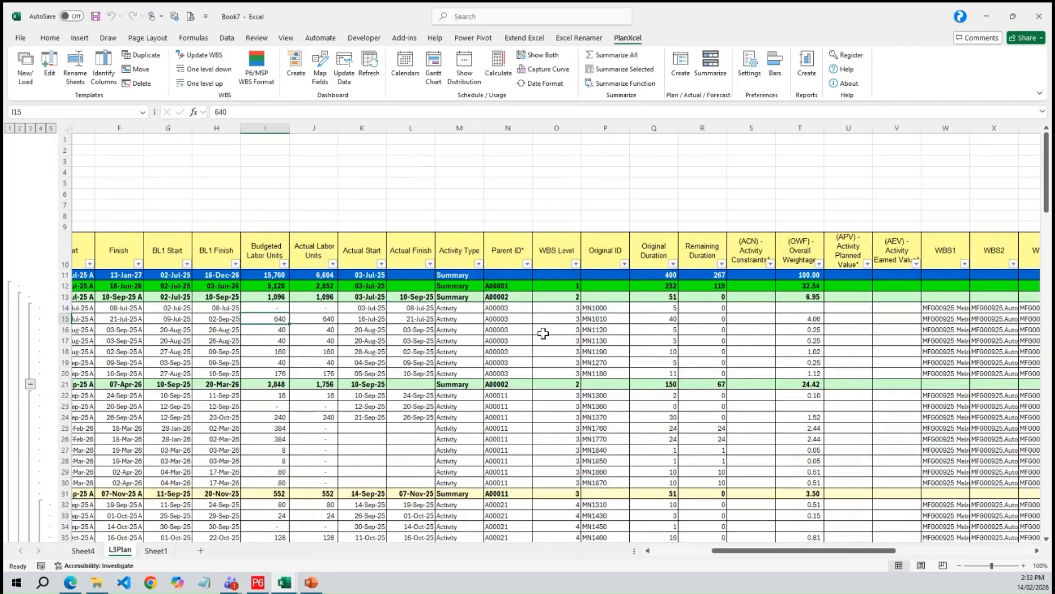
Step: Check the added planned value, earned value and planned progress columns on the L3Plan sheet, along with the BL1 Start and BL1 Finish headings
{"action": "left_click", "coordinate": [869, 242]}
{"action": "left_click_drag", "start_coordinate": [764, 256], "coordinate": [893, 250]}
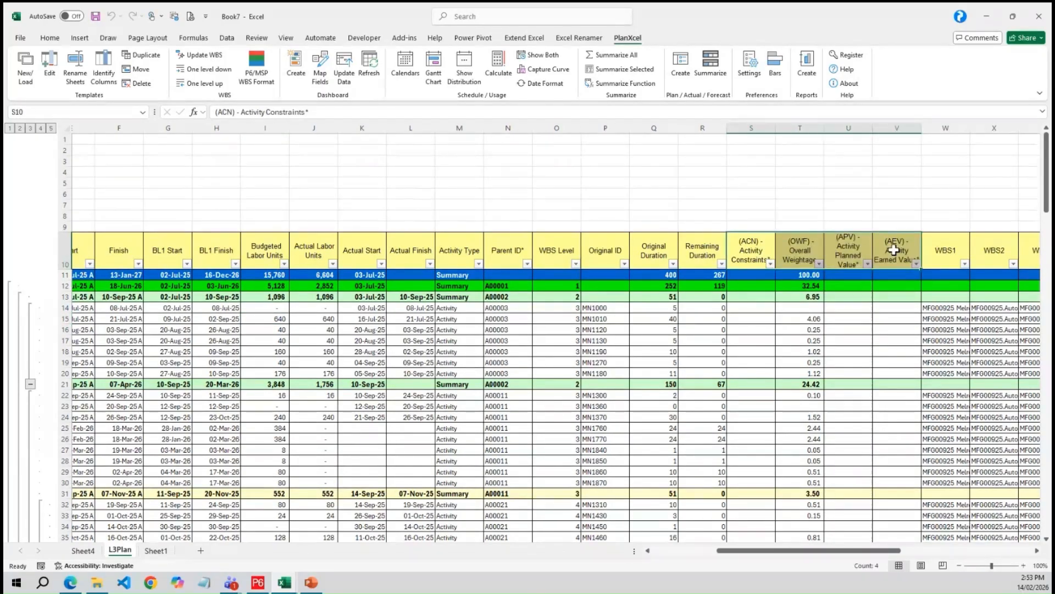
{"action": "left_click", "coordinate": [895, 339]}
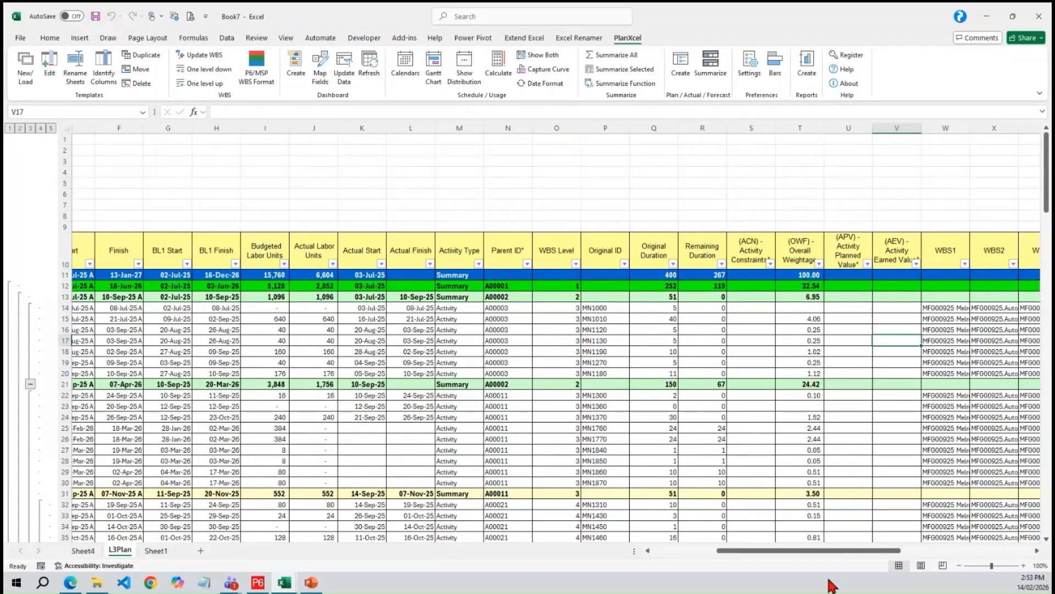
{"action": "left_click_drag", "start_coordinate": [761, 551], "coordinate": [654, 550]}
{"action": "left_click", "coordinate": [341, 254]}
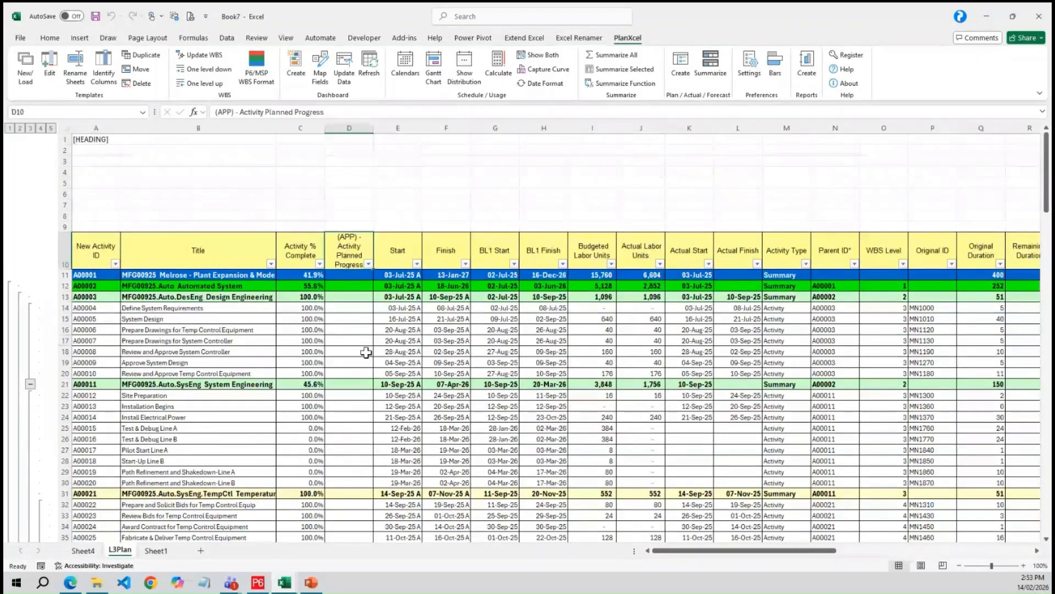
{"action": "left_click", "coordinate": [496, 249]}
{"action": "left_click", "coordinate": [521, 250], "text": "shift"}
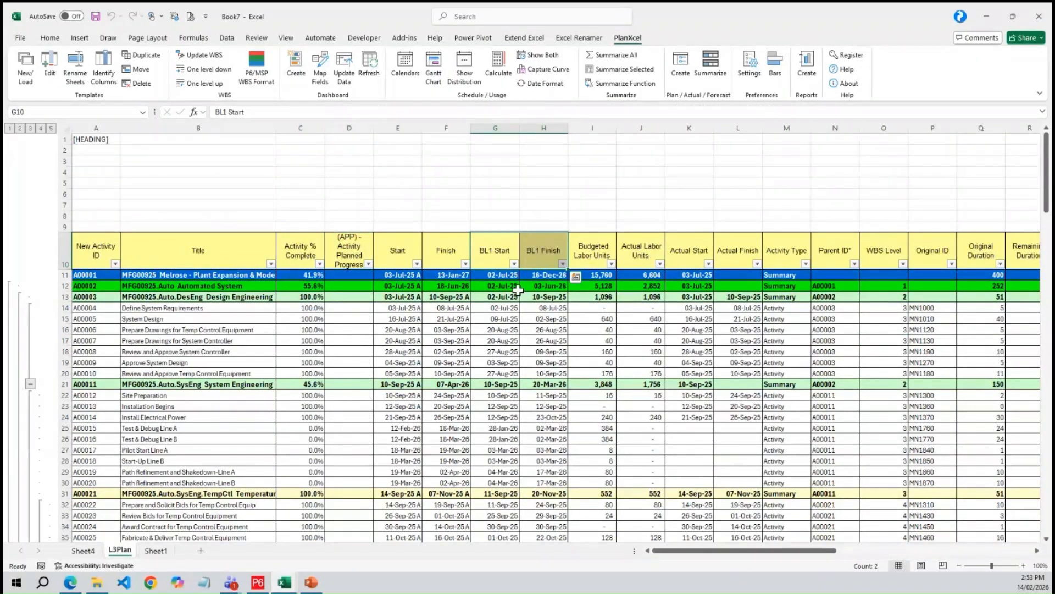
Step: Base planned progress on Plan Dates in the calculation settings and calculate the L3Plan schedule
{"action": "left_click", "coordinate": [749, 71]}
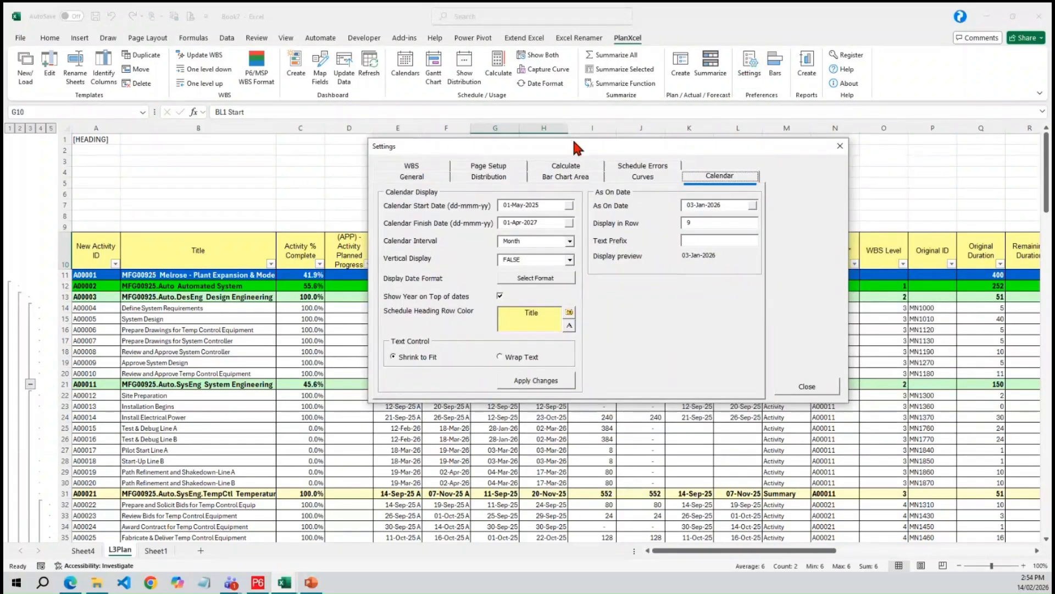
{"action": "left_click", "coordinate": [487, 176]}
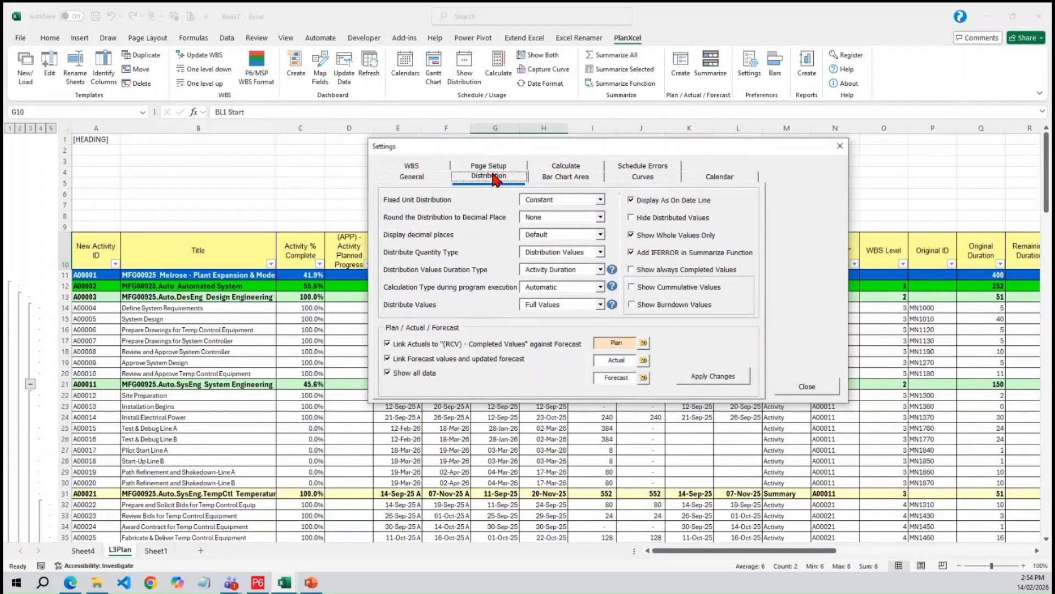
{"action": "left_click", "coordinate": [566, 168]}
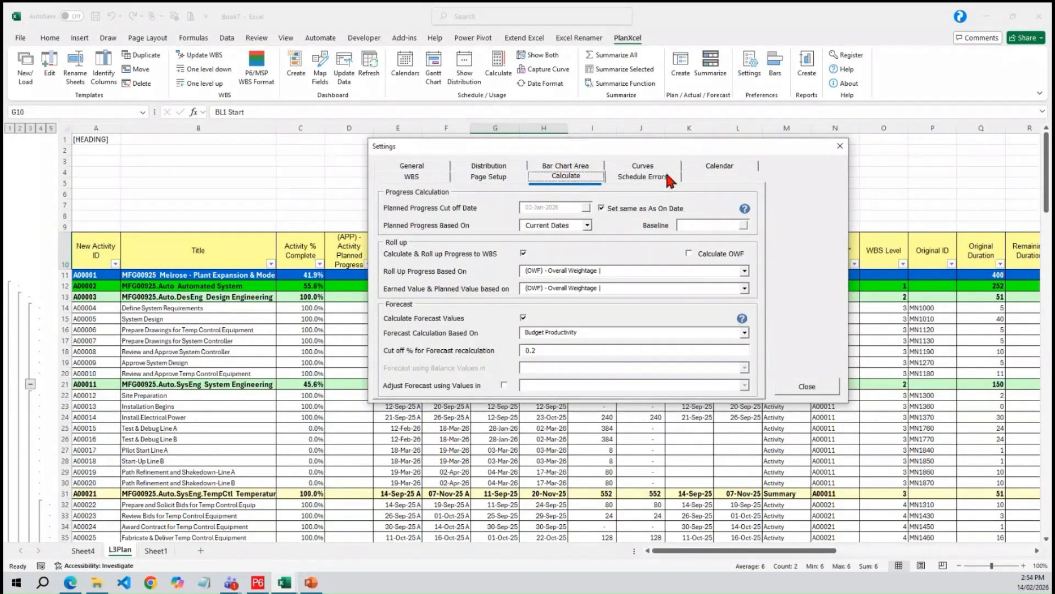
{"action": "left_click", "coordinate": [587, 225]}
{"action": "left_click", "coordinate": [583, 259]}
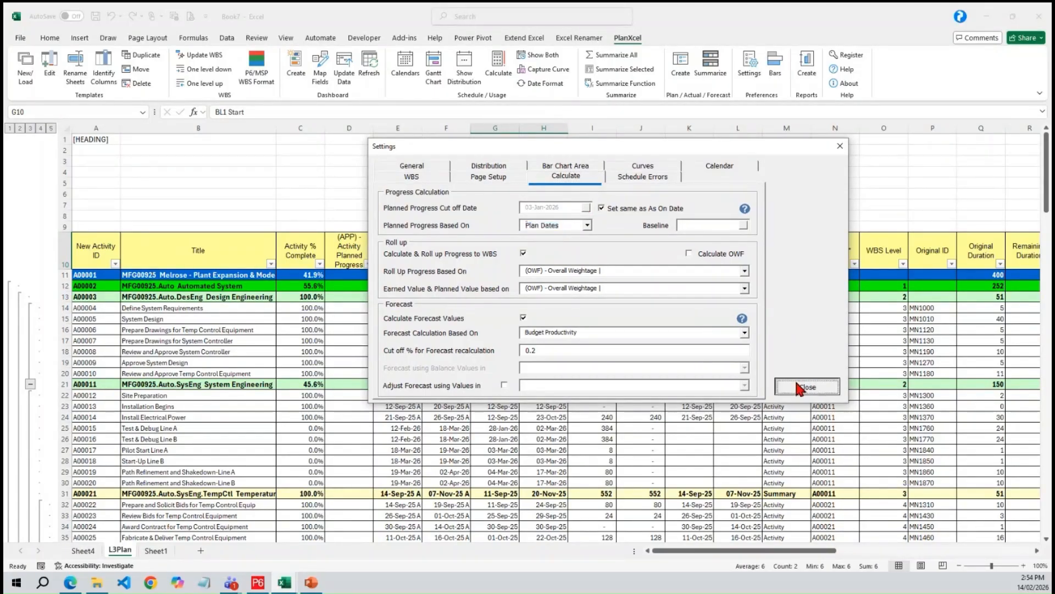
{"action": "left_click", "coordinate": [803, 387]}
{"action": "left_click_drag", "start_coordinate": [816, 550], "coordinate": [900, 550]}
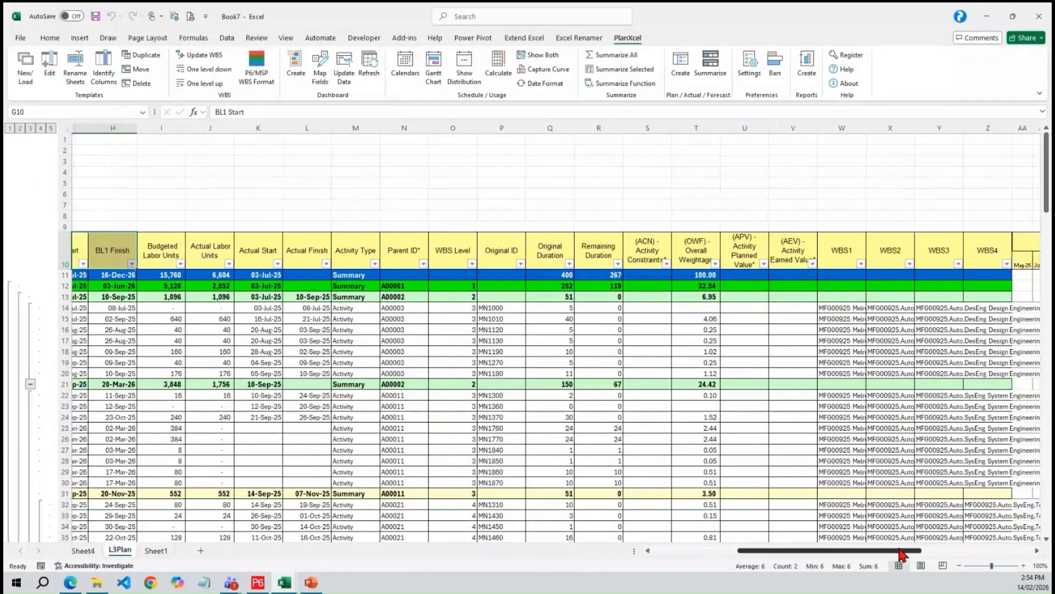
{"action": "left_click", "coordinate": [497, 68]}
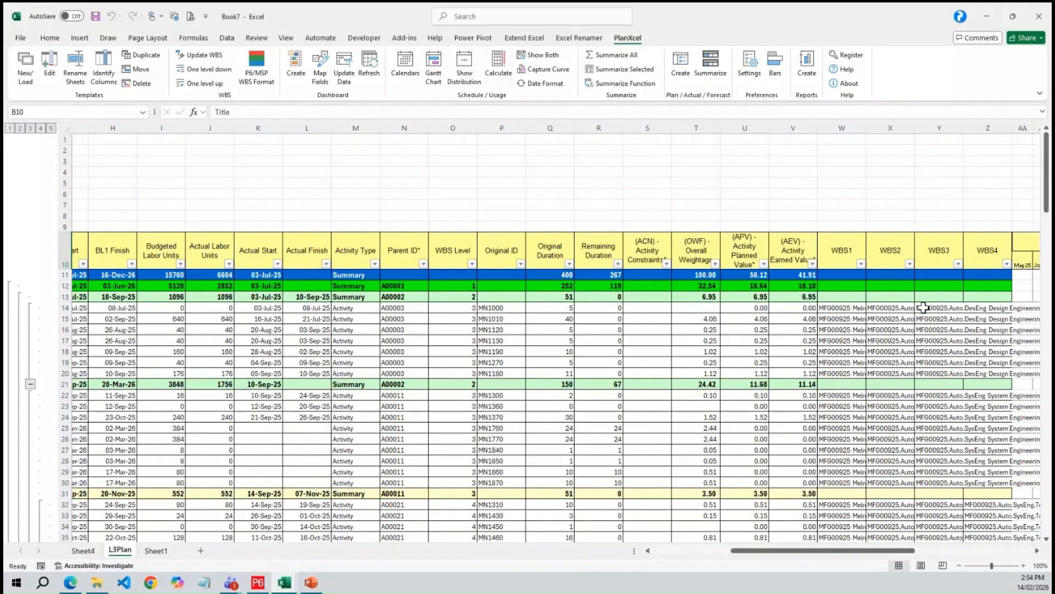
Step: Examine the calculated planned value, earned value, overall weightage and planned progress of the project and its activities
{"action": "left_click", "coordinate": [748, 275]}
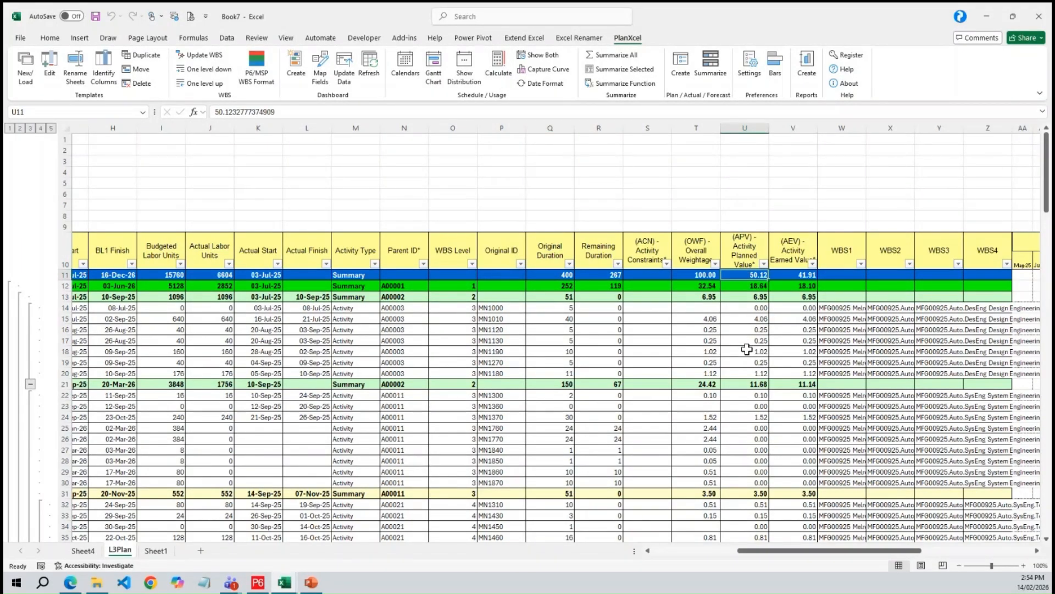
{"action": "left_click", "coordinate": [790, 274]}
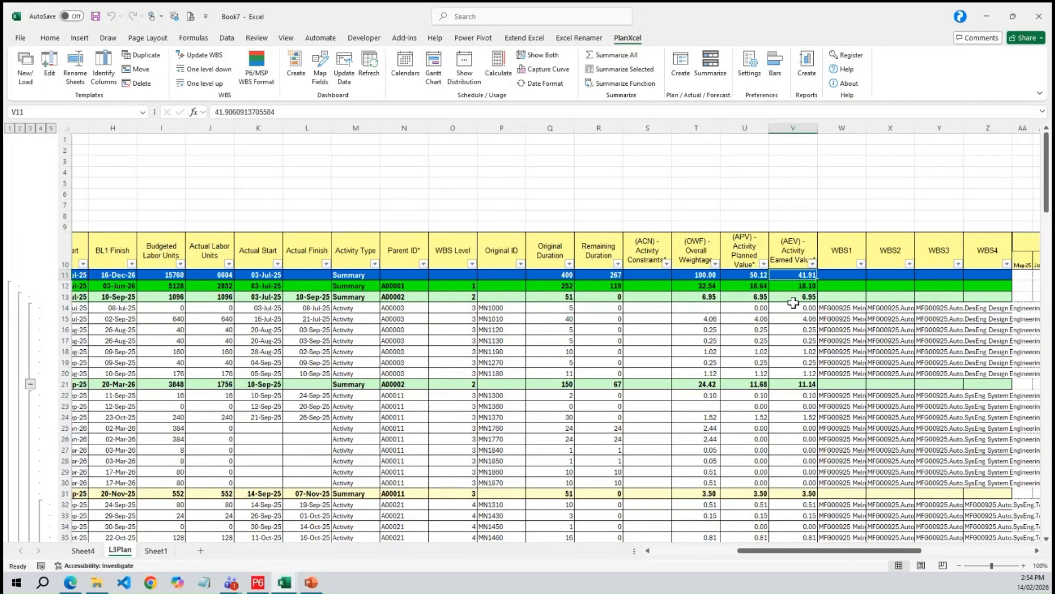
{"action": "left_click", "coordinate": [699, 275]}
{"action": "left_click", "coordinate": [701, 321]}
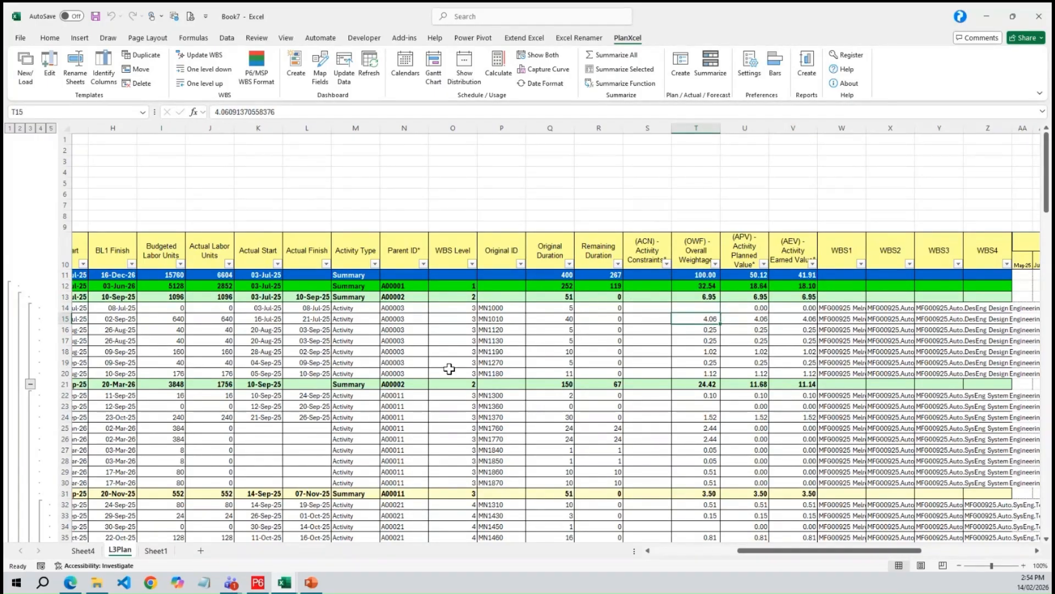
{"action": "left_click_drag", "start_coordinate": [844, 550], "coordinate": [797, 551]}
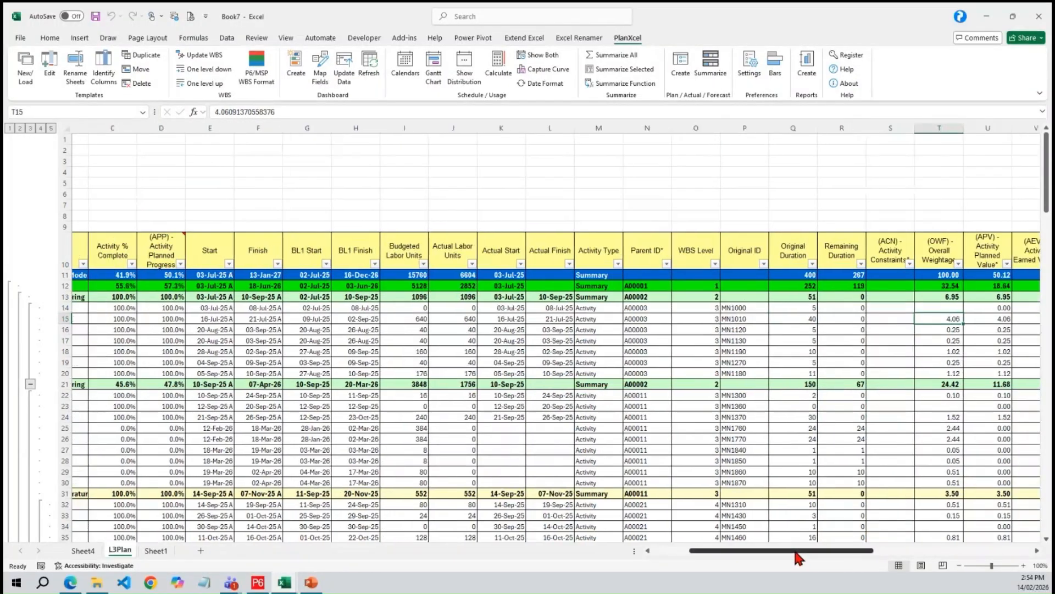
{"action": "left_click", "coordinate": [499, 406]}
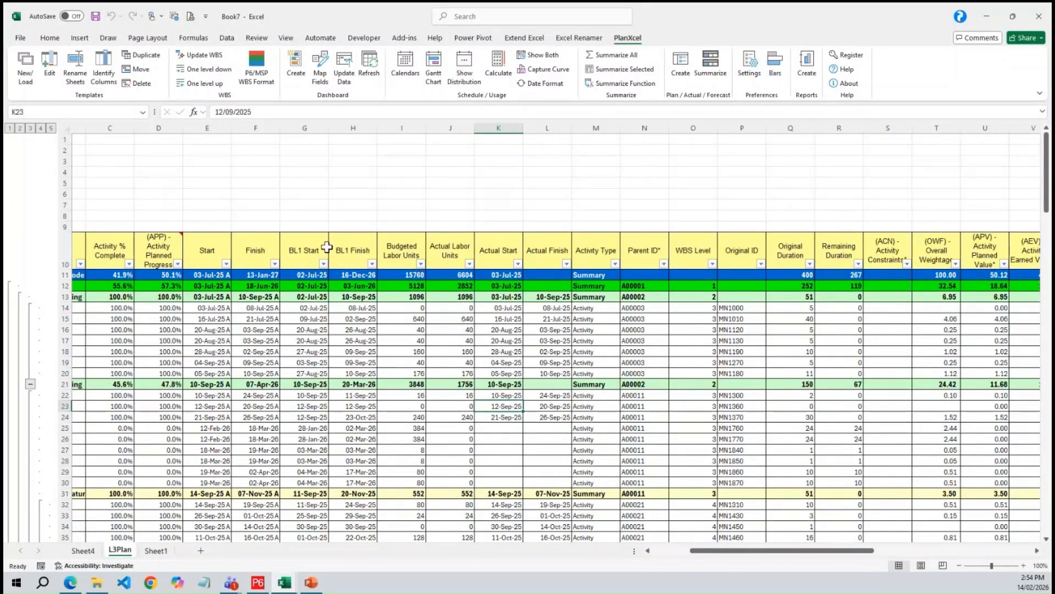
Step: Start a new dashboard from the L3Plan schedule using the Progress Report layout
{"action": "left_click", "coordinate": [295, 69]}
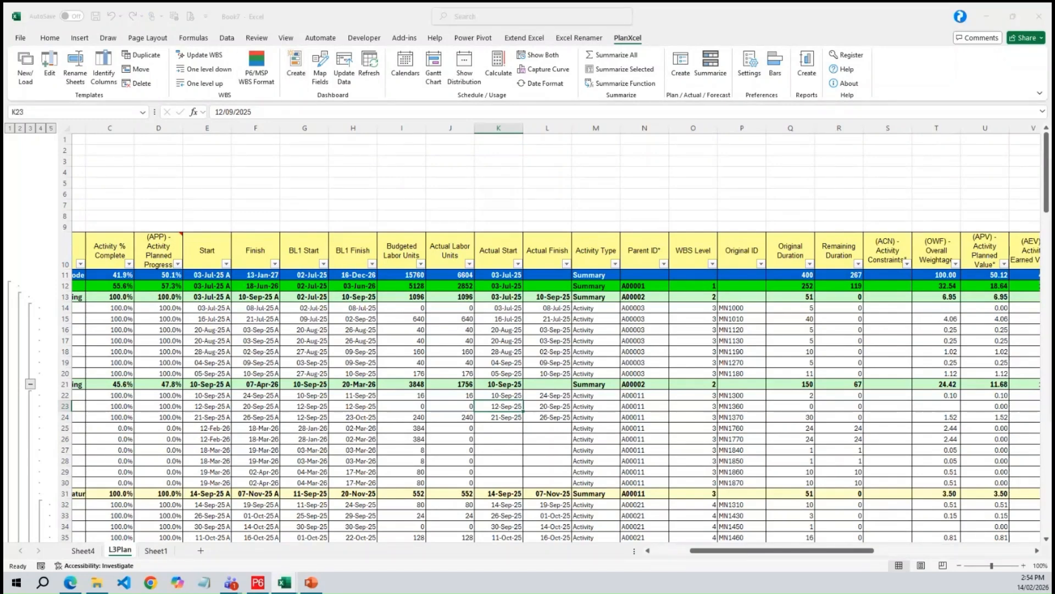
{"action": "left_click", "coordinate": [308, 220]}
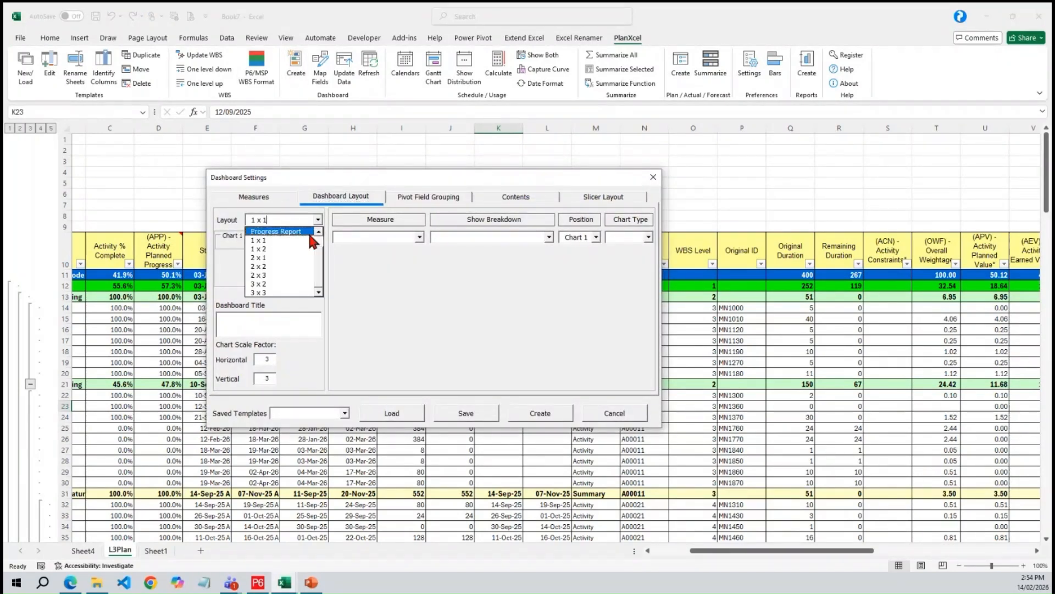
{"action": "left_click", "coordinate": [297, 240]}
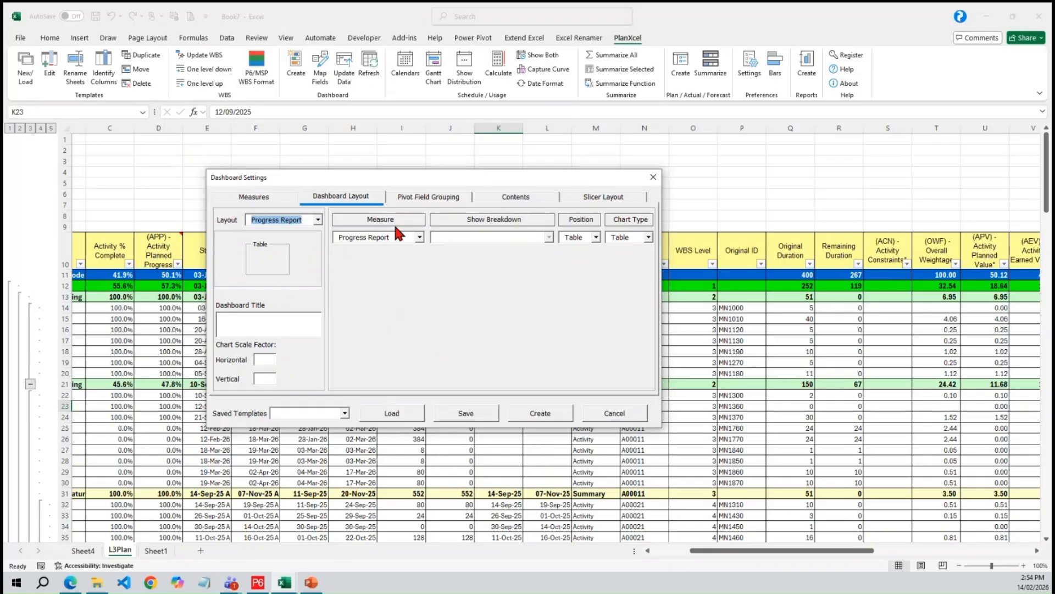
Step: Group the dashboard's row fields by WBS up to WBS4, without any additional fields
{"action": "left_click", "coordinate": [463, 198]}
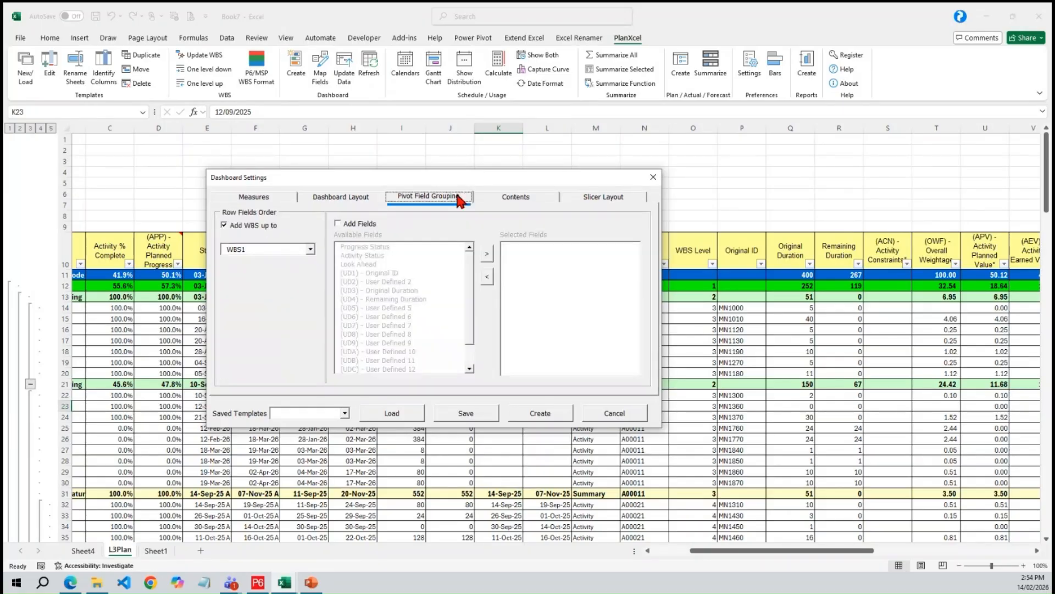
{"action": "left_click", "coordinate": [353, 224]}
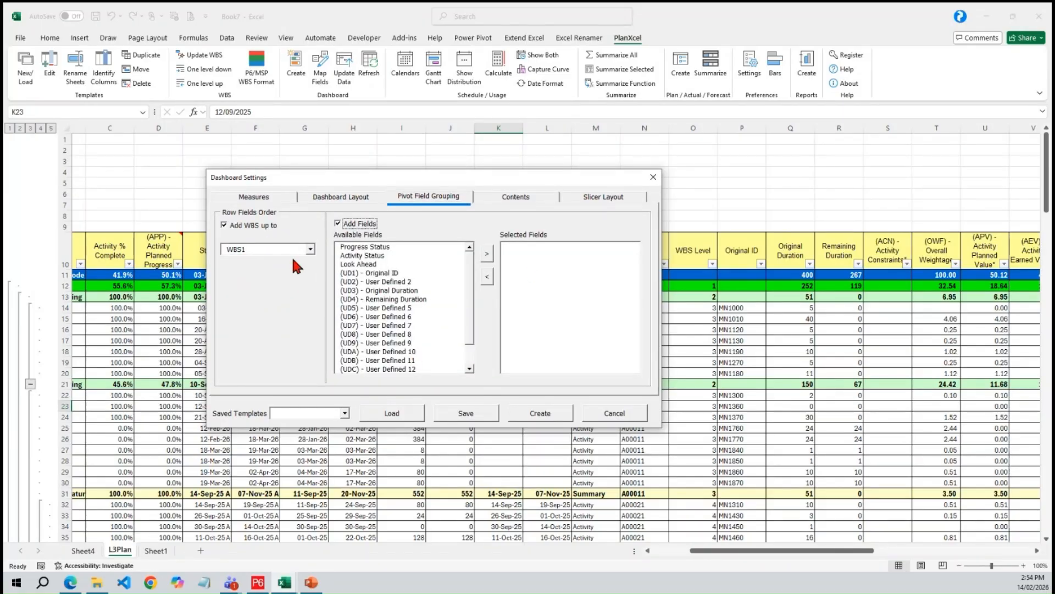
{"action": "left_click", "coordinate": [310, 249]}
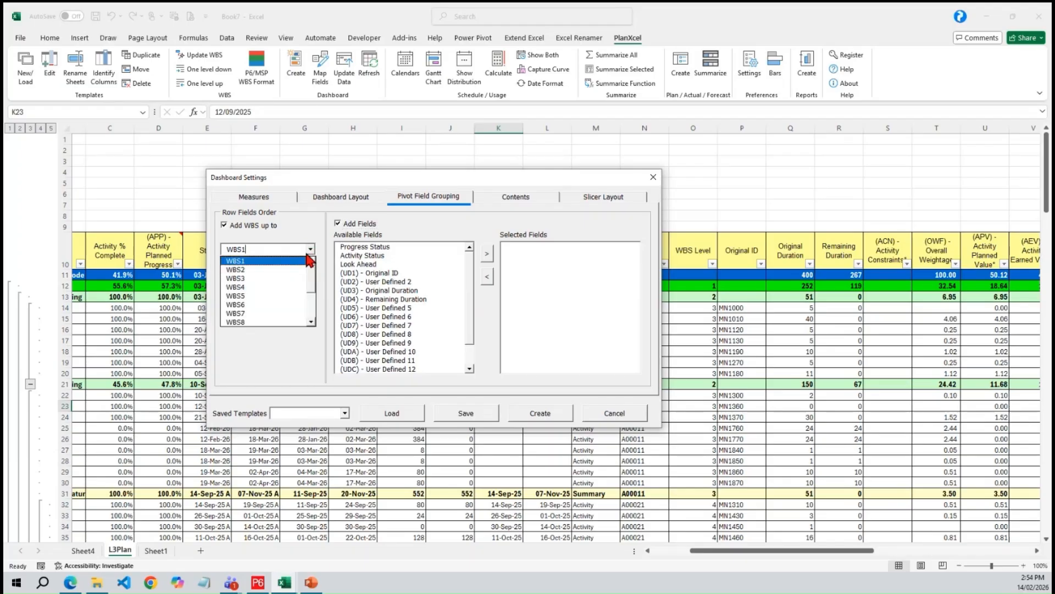
{"action": "left_click", "coordinate": [262, 302]}
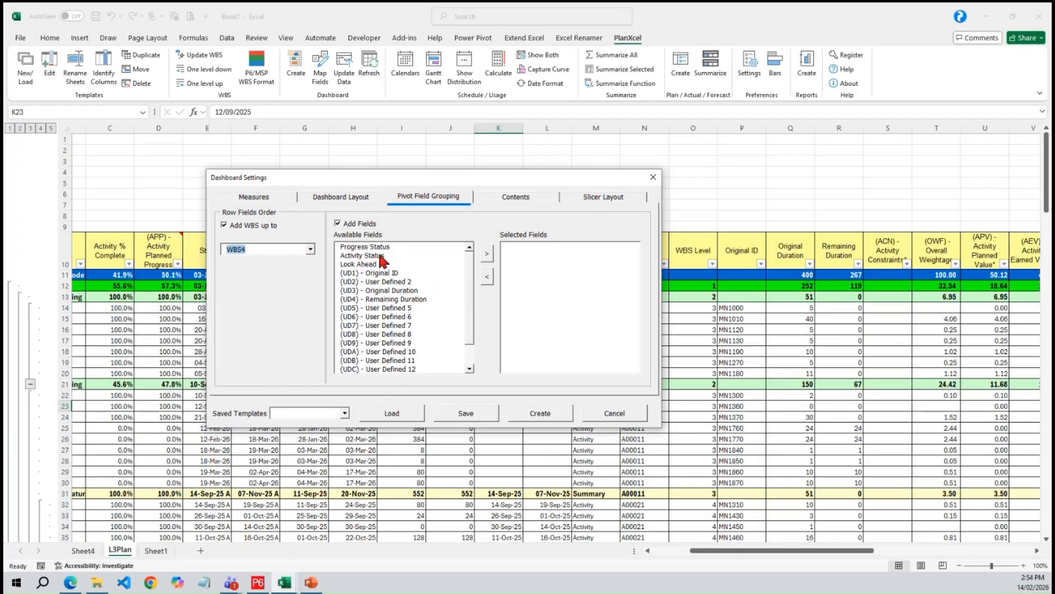
{"action": "left_click", "coordinate": [338, 224]}
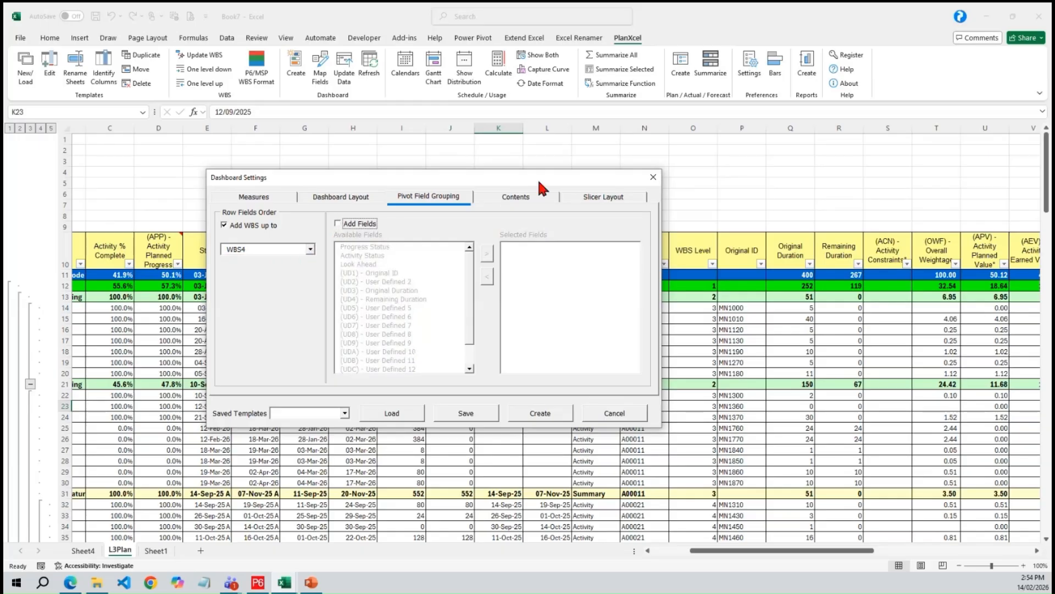
Step: Include Plan Progress, Actual Progress, Variance Progress, OWF, Variance Contribution and Overall Variance in the progress report and create the dashboard
{"action": "left_click", "coordinate": [540, 201]}
{"action": "left_click", "coordinate": [392, 232]}
{"action": "left_click", "coordinate": [391, 249]}
{"action": "left_click", "coordinate": [481, 232]}
{"action": "left_click", "coordinate": [486, 249]}
{"action": "left_click", "coordinate": [607, 231]}
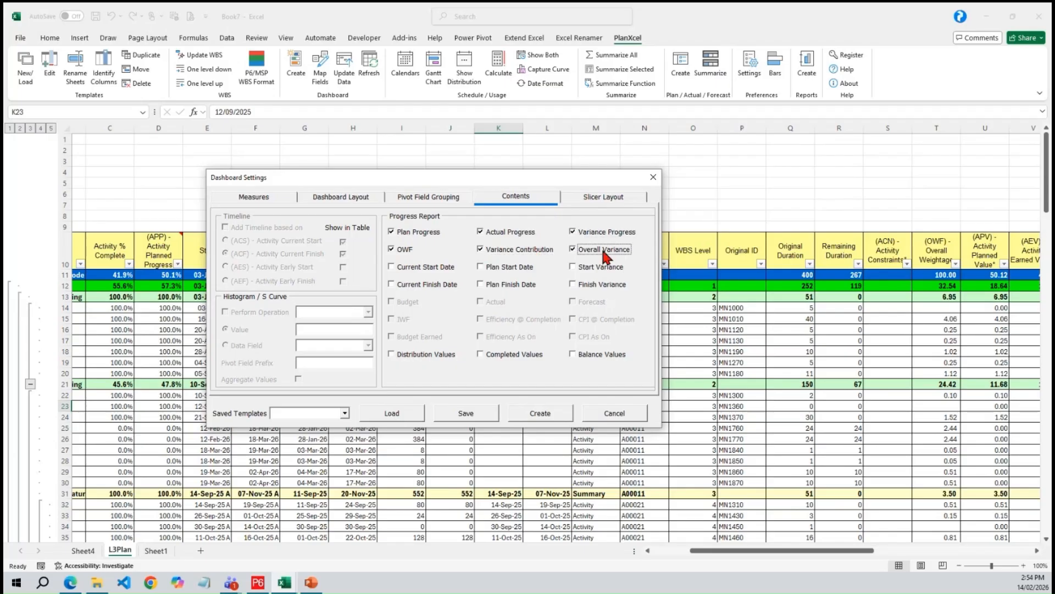
{"action": "left_click", "coordinate": [610, 202]}
{"action": "left_click", "coordinate": [566, 417]}
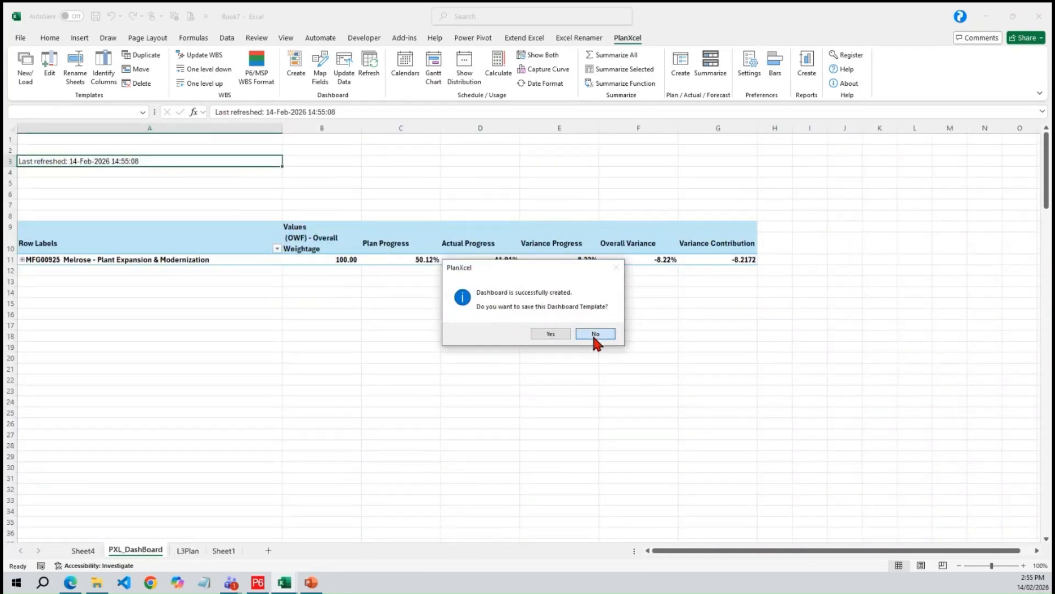
Step: Save the created dashboard's settings as a dashboard template
{"action": "left_click", "coordinate": [550, 334]}
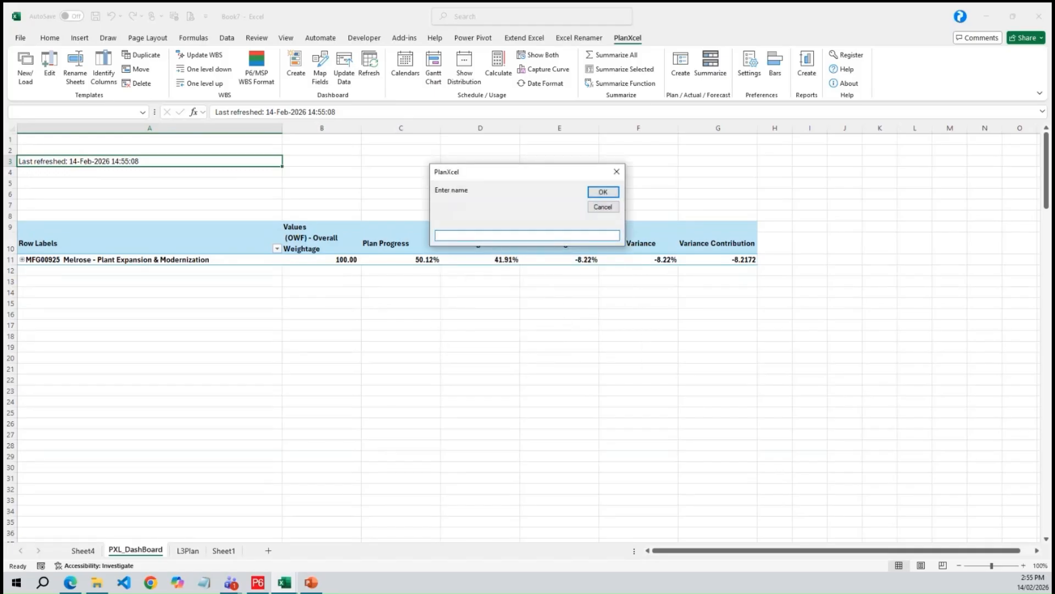
{"action": "key", "text": "Return"}
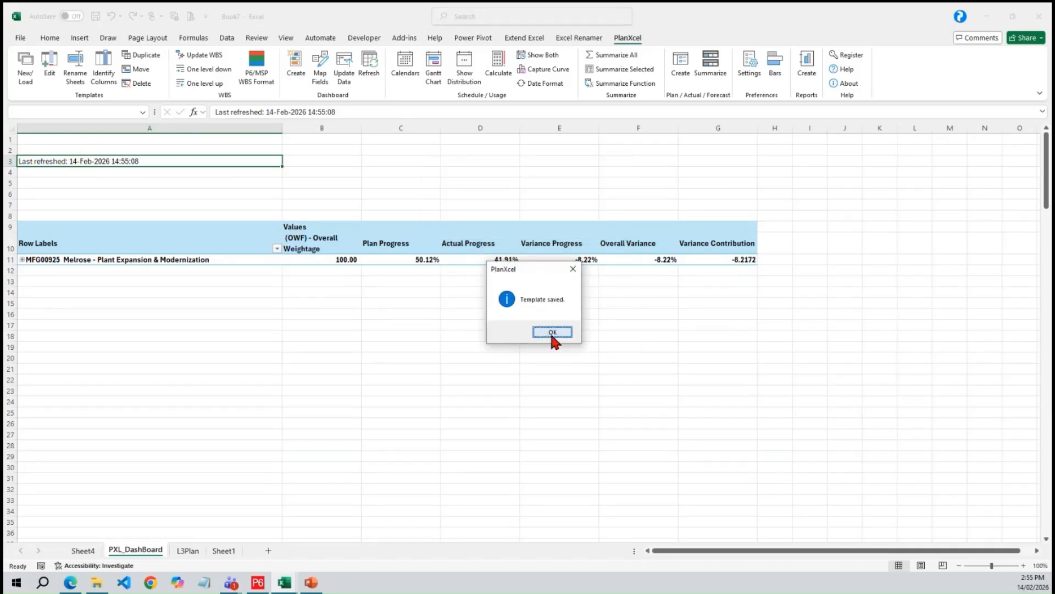
{"action": "left_click", "coordinate": [553, 332]}
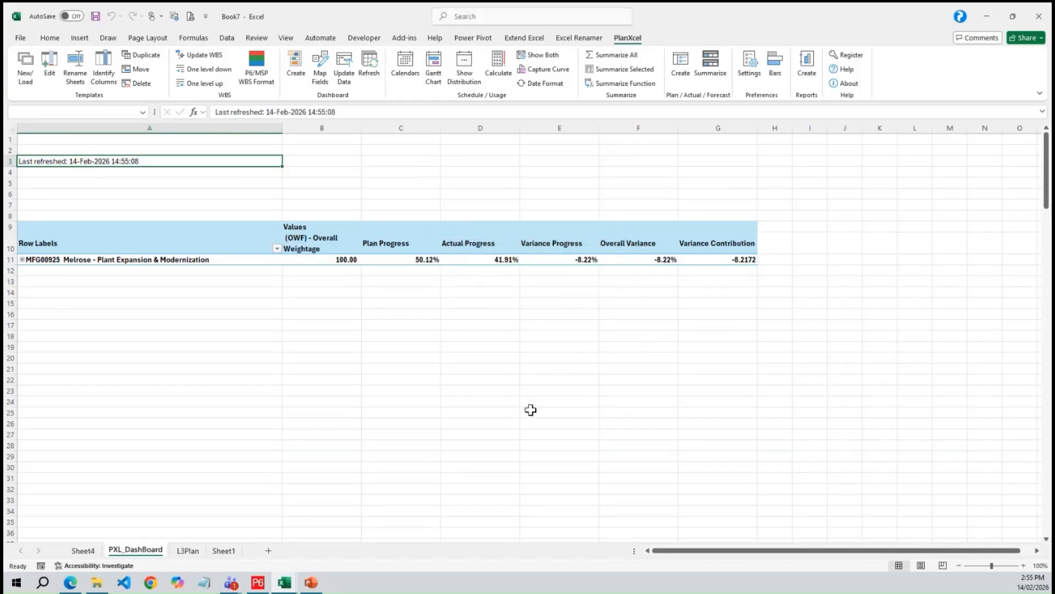
Step: Expand the Melrose project row in the dashboard pivot and examine its plan, actual and variance progress
{"action": "left_click", "coordinate": [22, 259]}
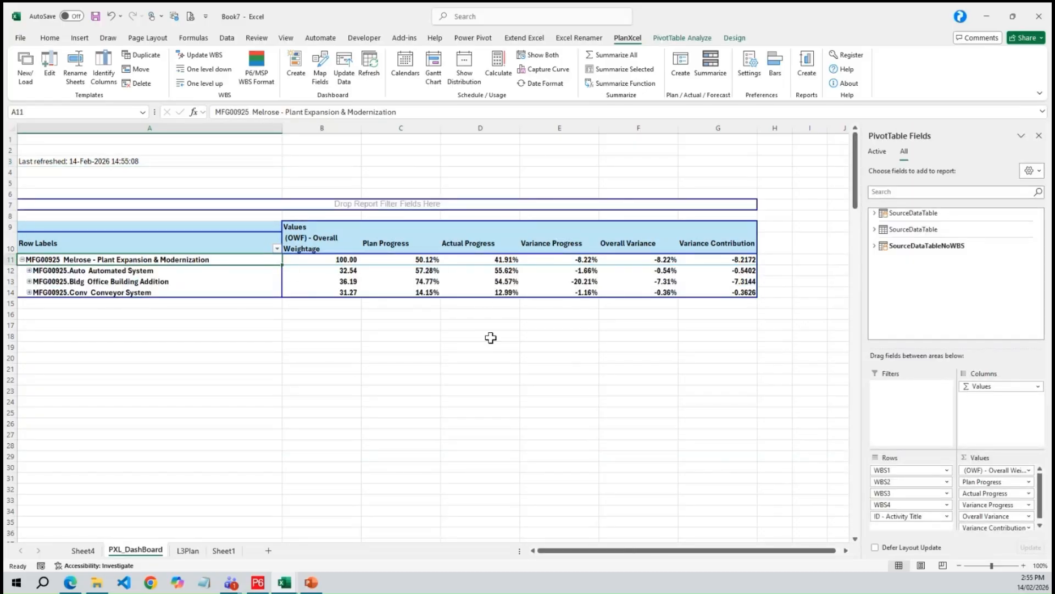
{"action": "left_click_drag", "start_coordinate": [399, 258], "coordinate": [565, 259]}
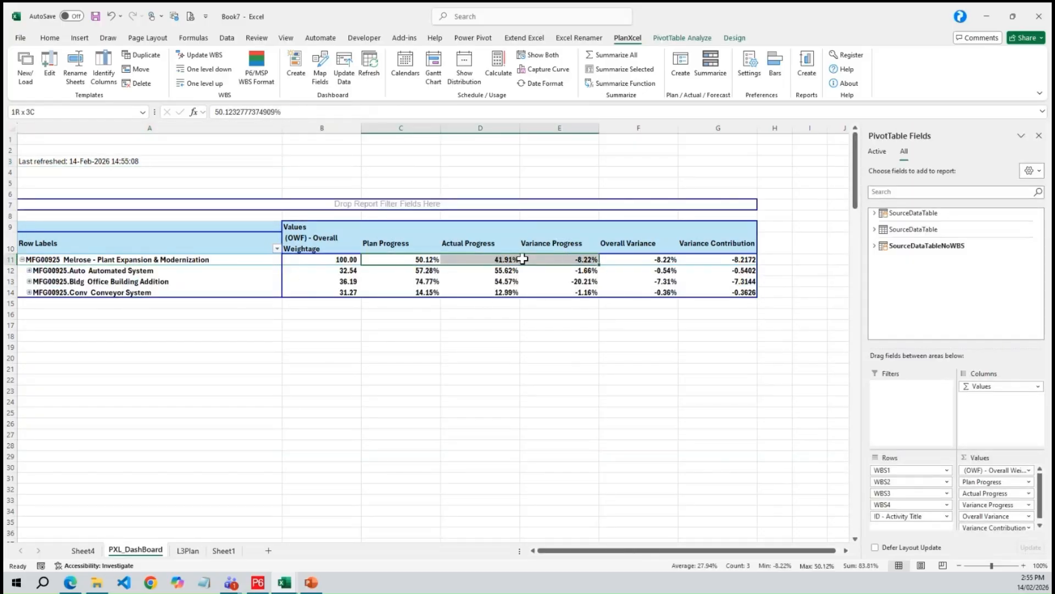
{"action": "left_click", "coordinate": [566, 259]}
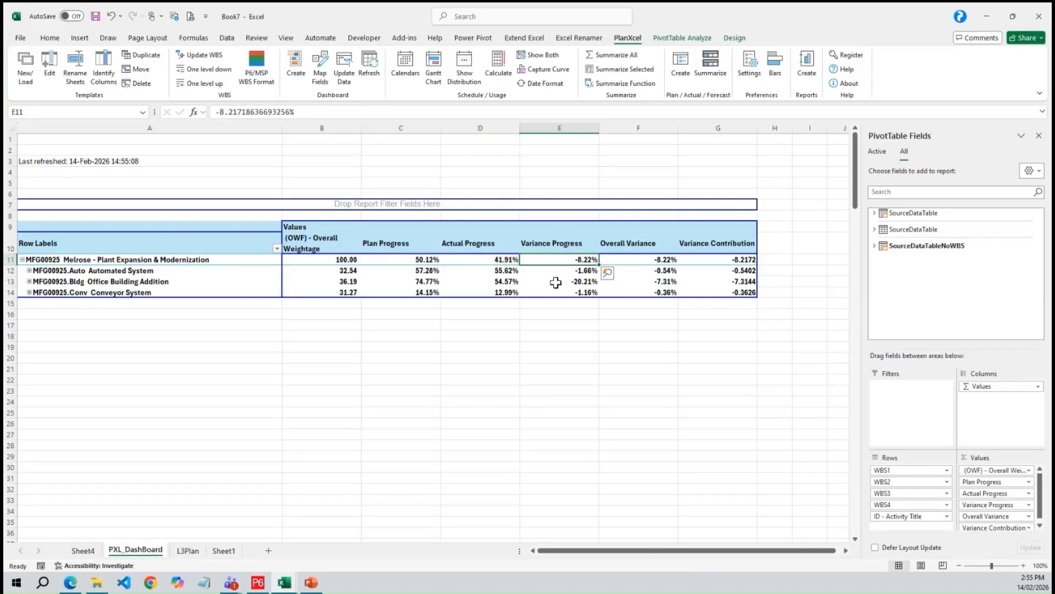
Step: Examine the Overall Variance values of the second-level WBS rows, focusing on Office Building Addition
{"action": "left_click_drag", "start_coordinate": [662, 271], "coordinate": [664, 302]}
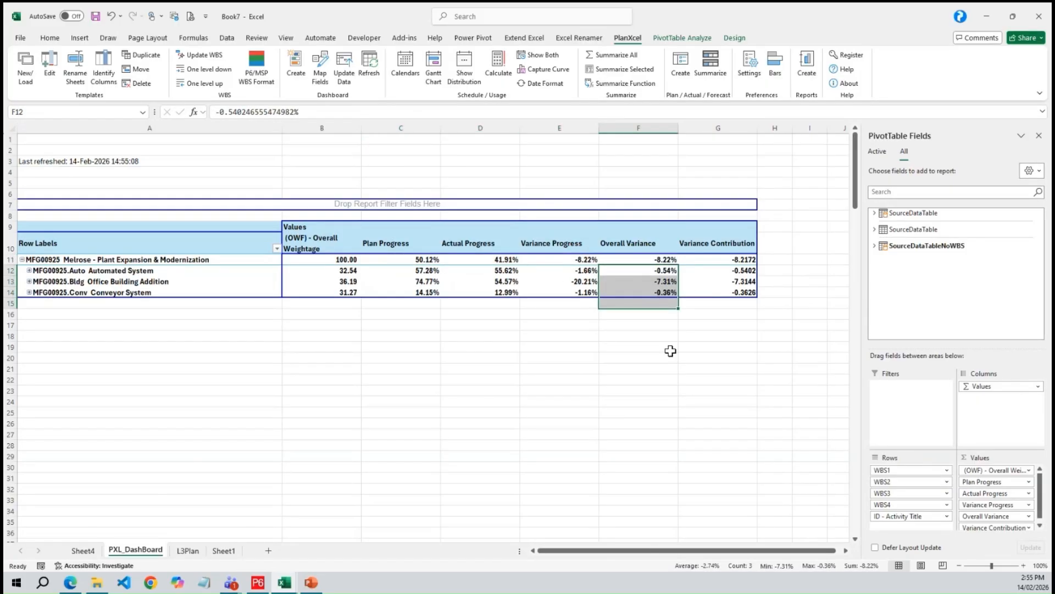
{"action": "left_click", "coordinate": [660, 281]}
{"action": "left_click", "coordinate": [121, 285]}
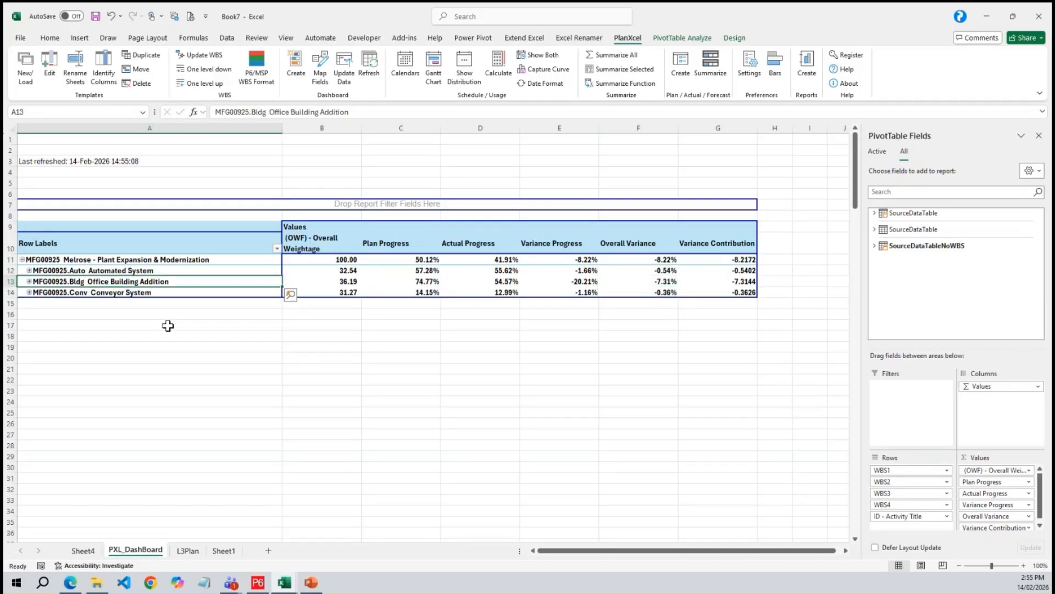
Step: Show the pivot's Variance Contribution values as % of Column Total and check the project and Office Building Addition rows
{"action": "right_click", "coordinate": [709, 269]}
{"action": "mouse_move", "coordinate": [792, 444]}
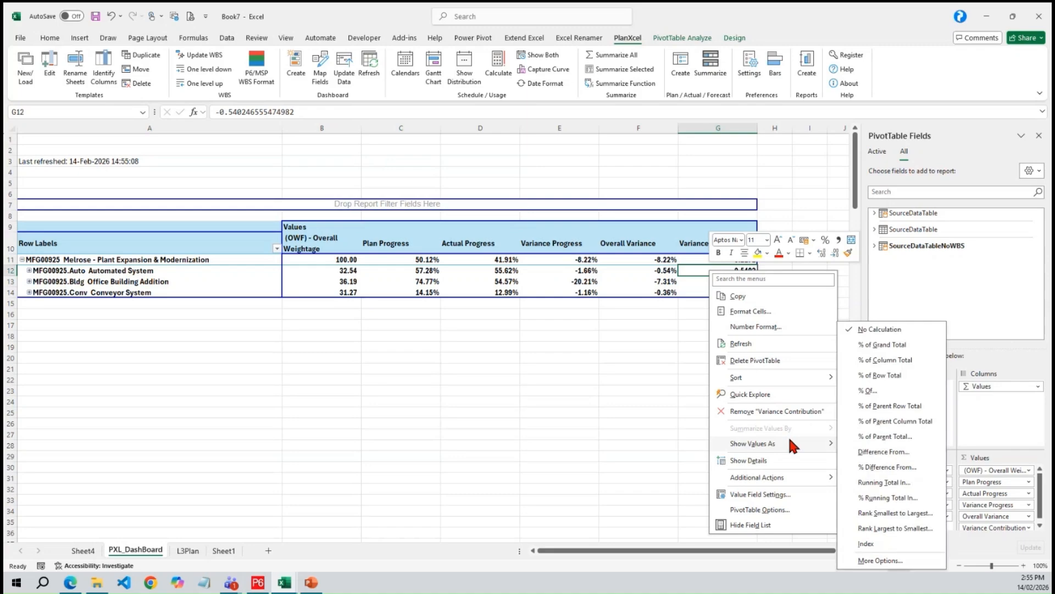
{"action": "left_click", "coordinate": [898, 360]}
{"action": "left_click", "coordinate": [735, 282]}
{"action": "left_click", "coordinate": [731, 261]}
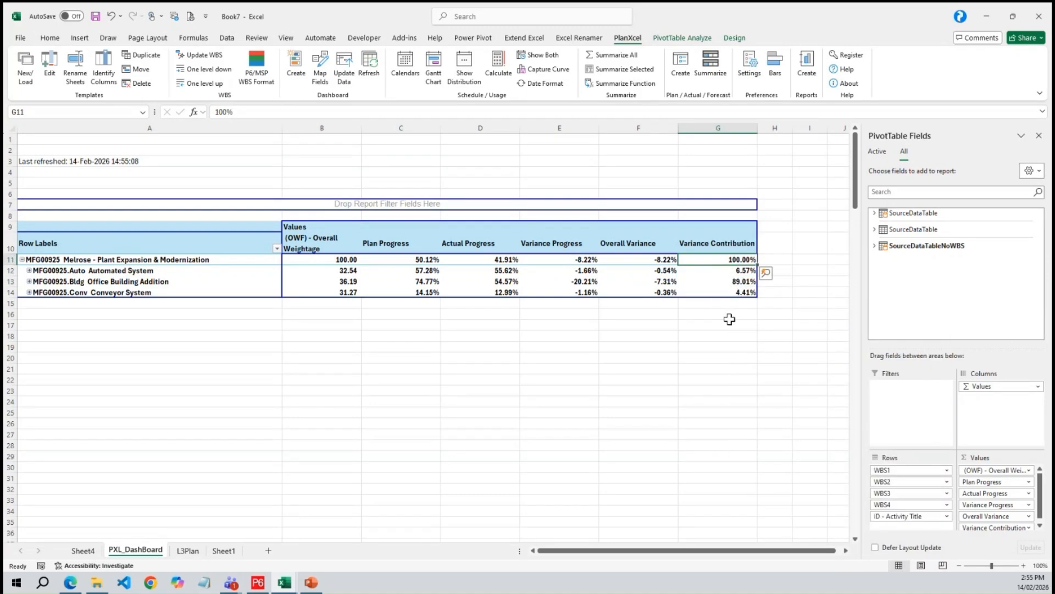
{"action": "left_click", "coordinate": [722, 282]}
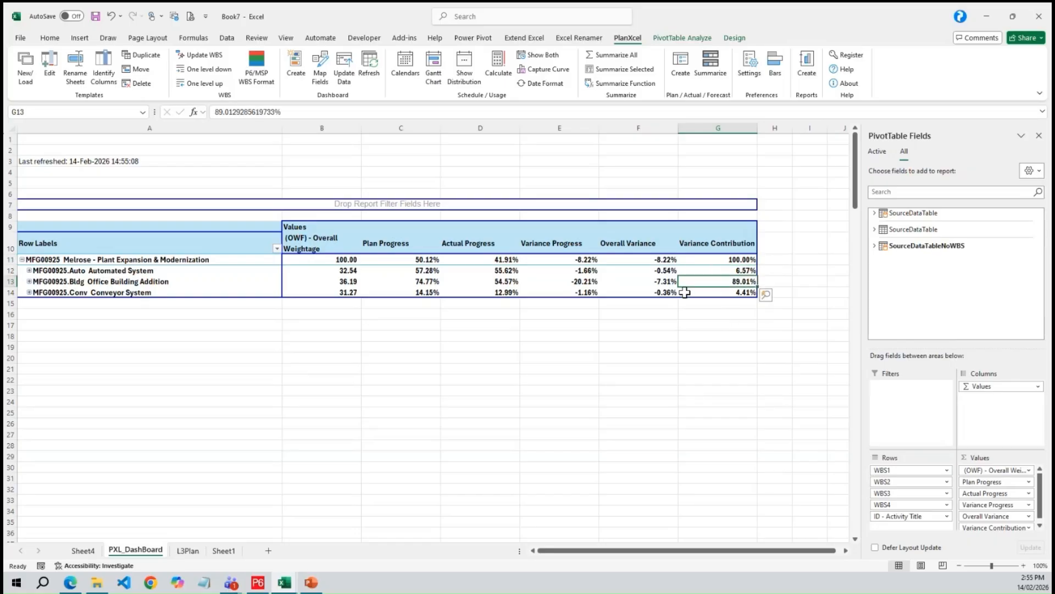
Step: Expand Office Building Addition and its Structure branch down to activities, and examine the variance contribution of Concrete First and Second Floor
{"action": "left_click", "coordinate": [29, 281]}
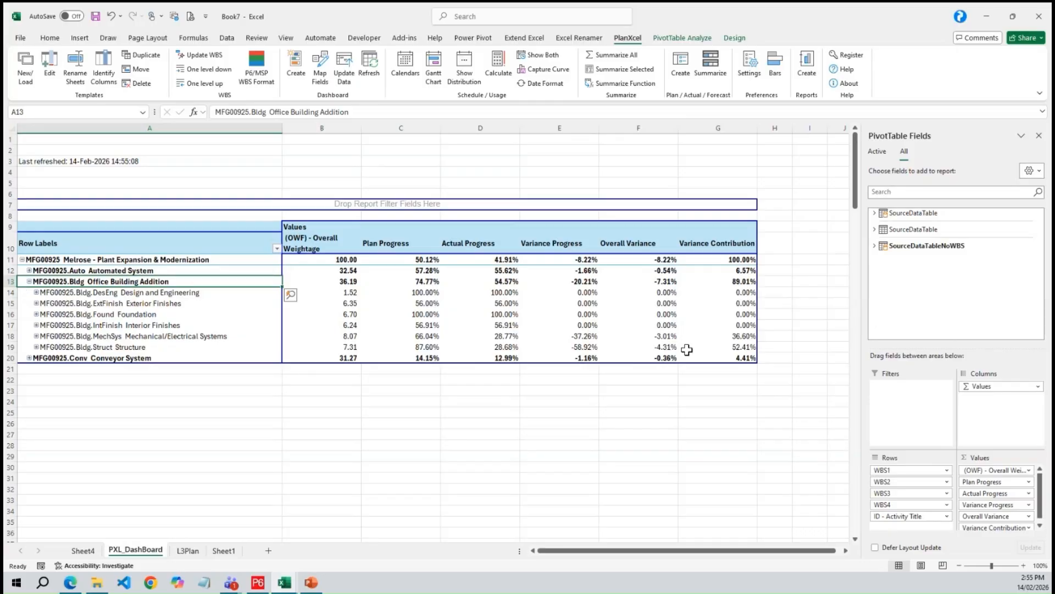
{"action": "left_click_drag", "start_coordinate": [743, 335], "coordinate": [744, 344]}
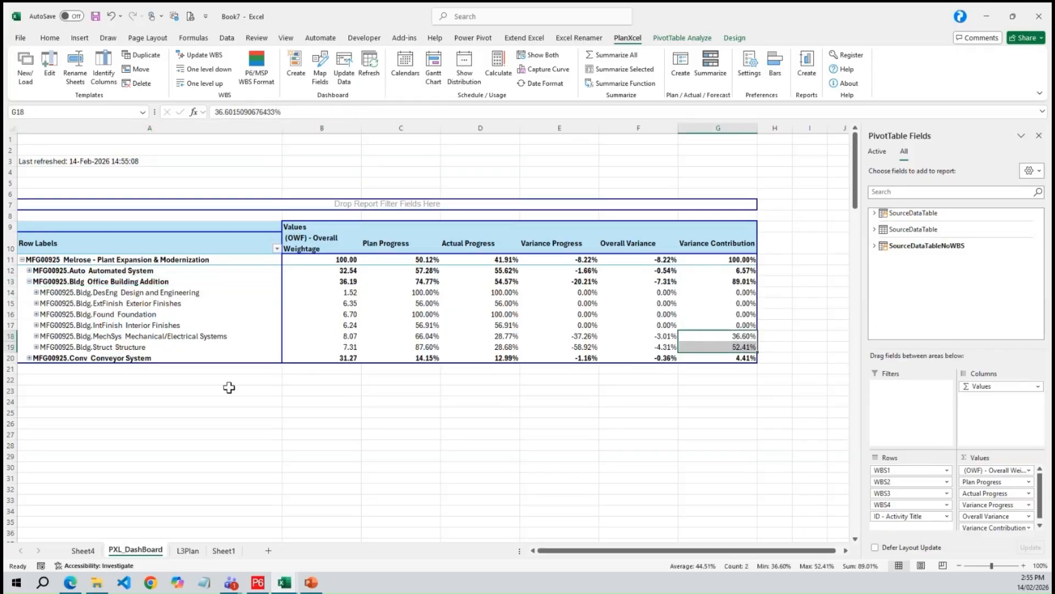
{"action": "left_click", "coordinate": [34, 345]}
{"action": "left_click", "coordinate": [37, 347]}
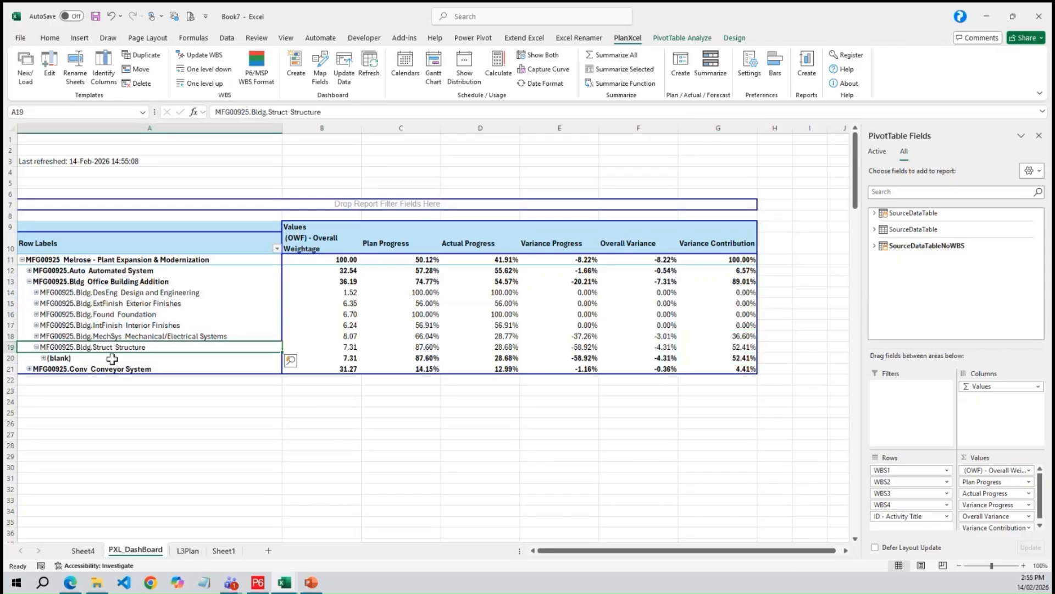
{"action": "left_click", "coordinate": [43, 358]}
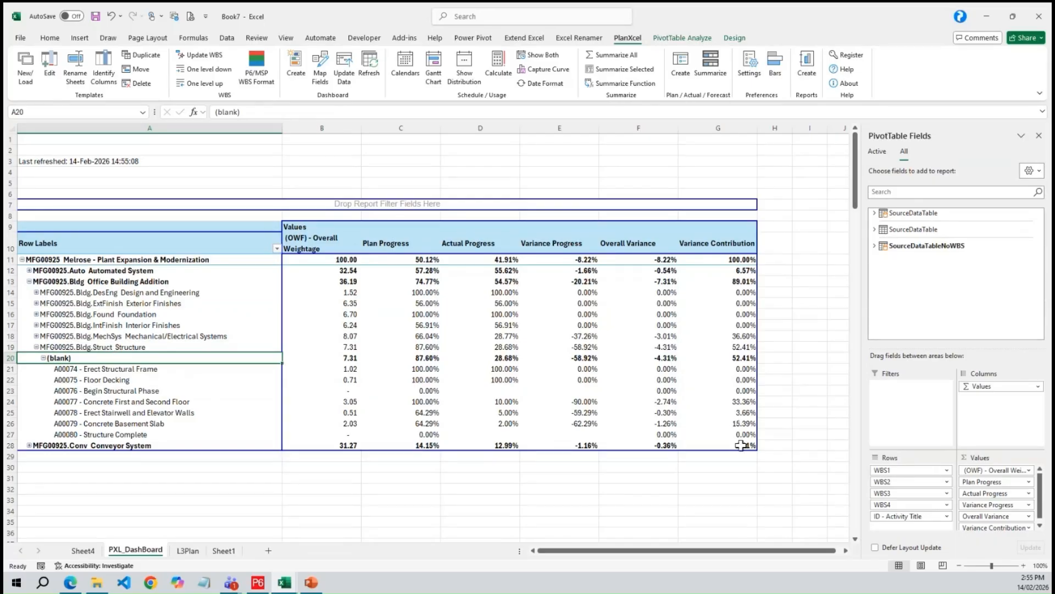
{"action": "left_click_drag", "start_coordinate": [742, 401], "coordinate": [555, 402]}
{"action": "left_click_drag", "start_coordinate": [457, 404], "coordinate": [153, 401]}
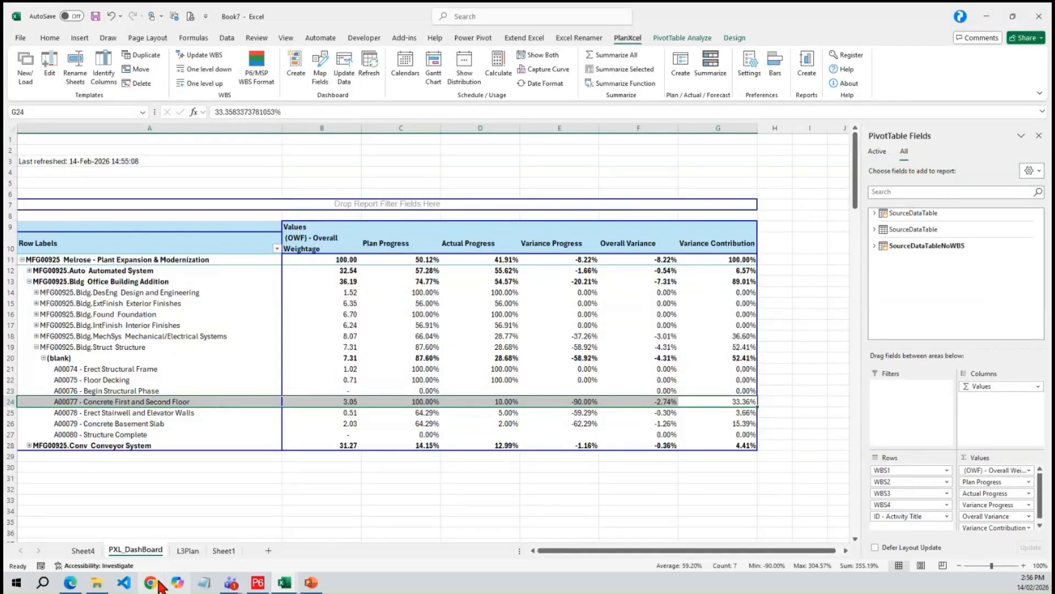
Step: Switch to the L3Plan sheet and review its progress, weightage, value and WBS columns
{"action": "left_click", "coordinate": [186, 550]}
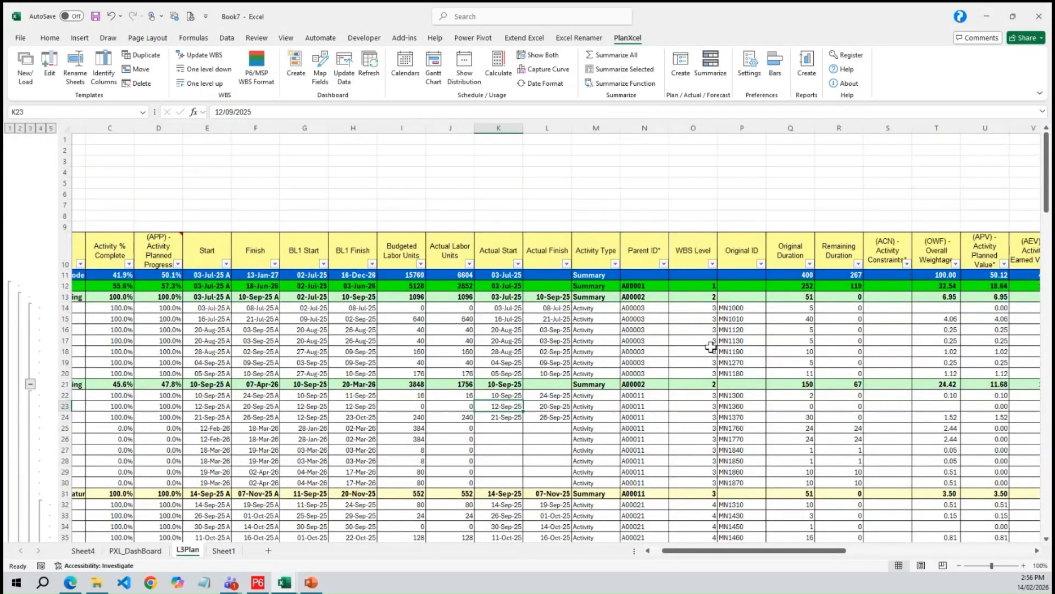
{"action": "left_click", "coordinate": [372, 412]}
{"action": "left_click", "coordinate": [703, 439]}
{"action": "left_click_drag", "start_coordinate": [789, 550], "coordinate": [860, 552]}
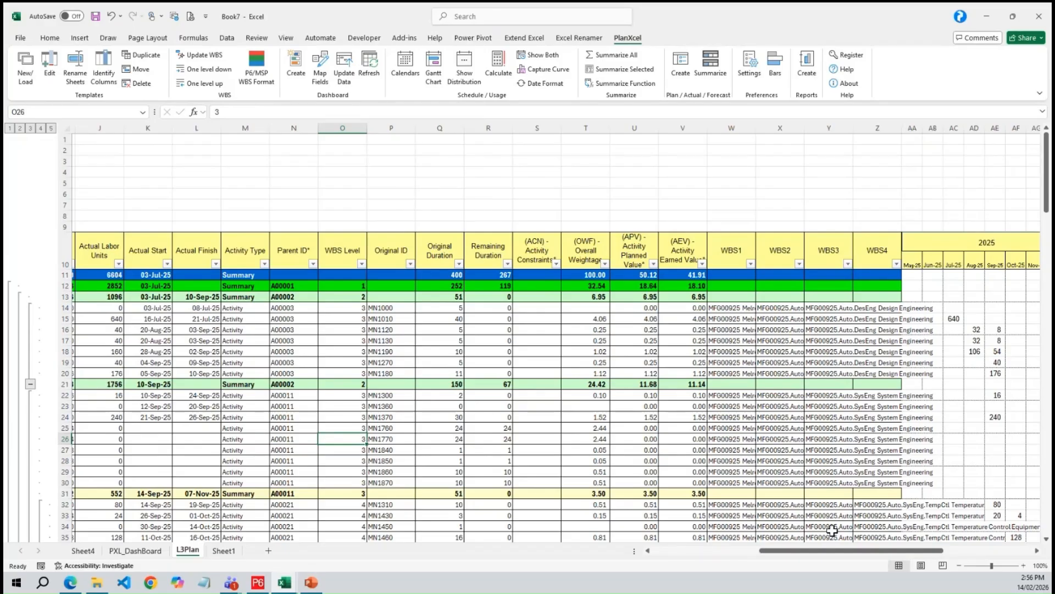
{"action": "left_click", "coordinate": [291, 363]}
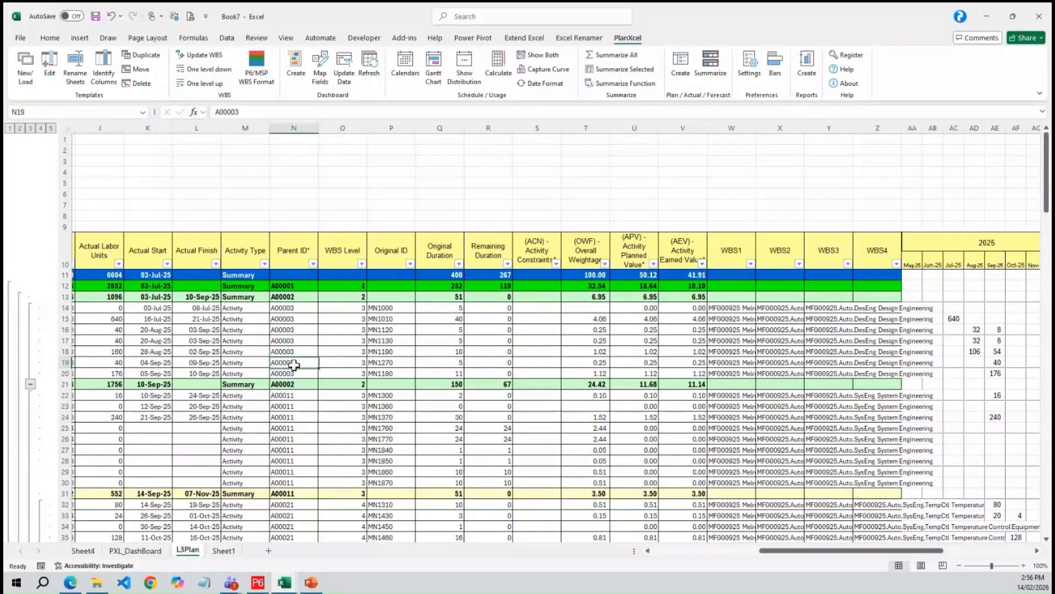
{"action": "left_click_drag", "start_coordinate": [792, 553], "coordinate": [682, 552]}
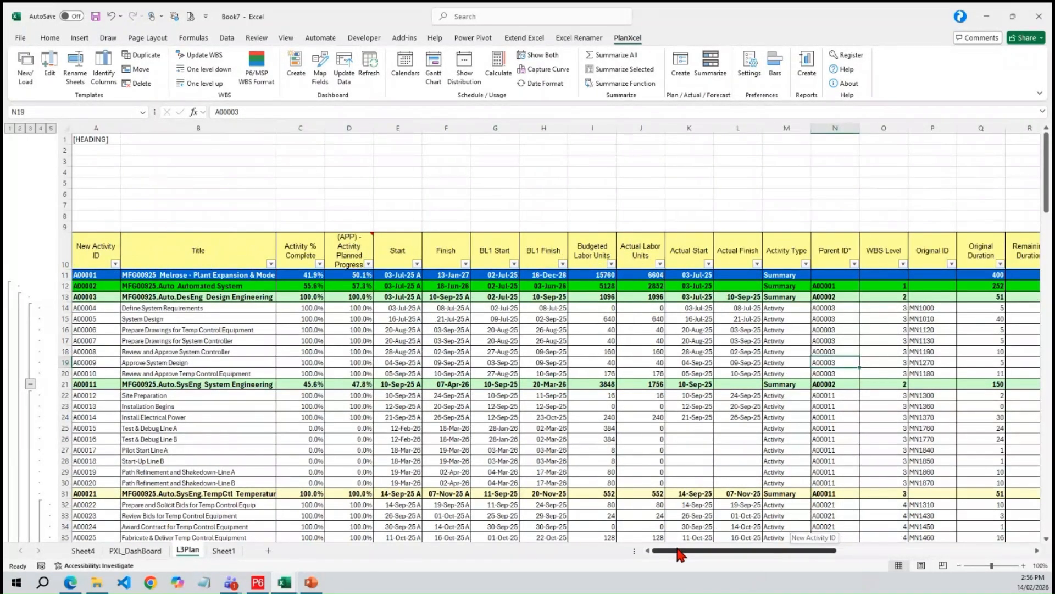
{"action": "left_click", "coordinate": [446, 373]}
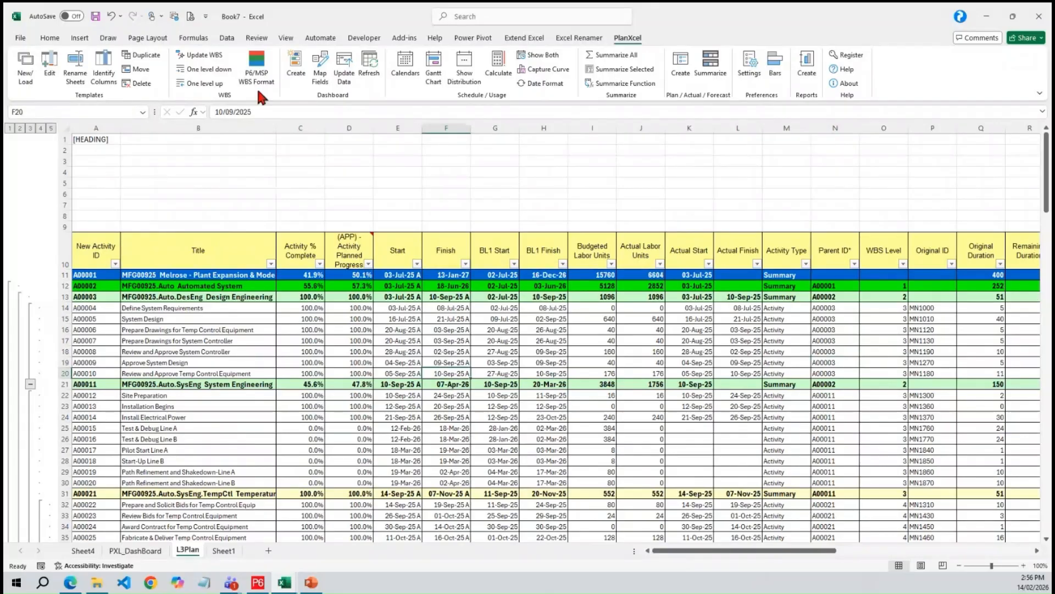
{"action": "left_click", "coordinate": [297, 74]}
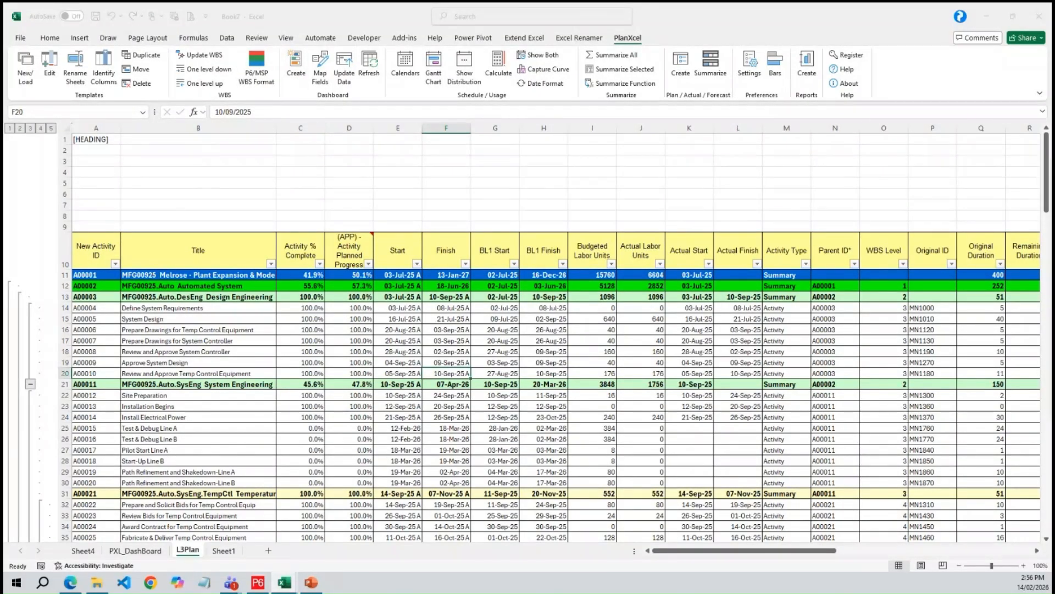
{"action": "left_click", "coordinate": [338, 215]}
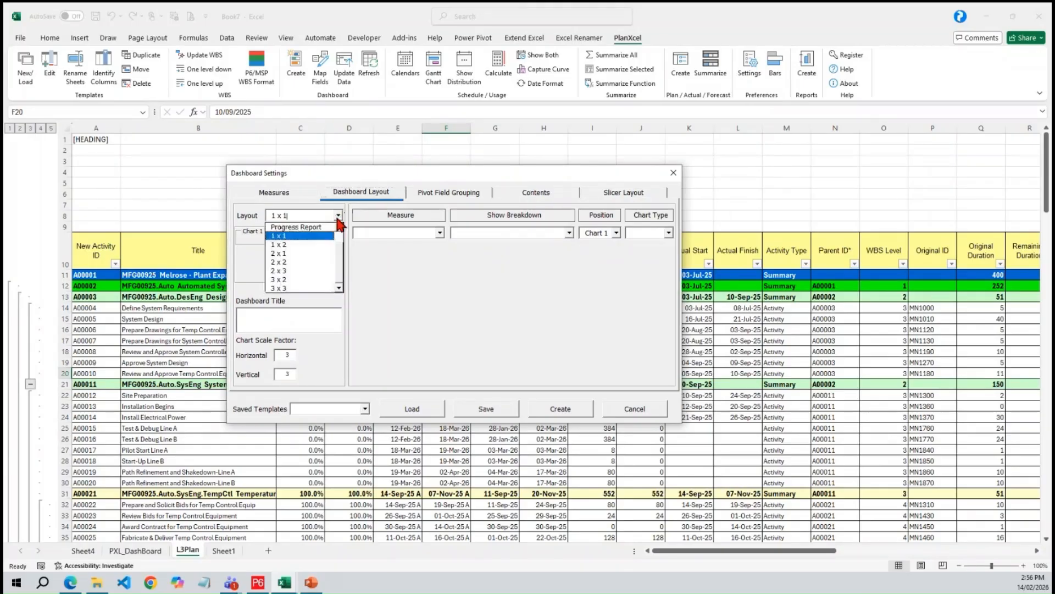
{"action": "left_click", "coordinate": [400, 256]}
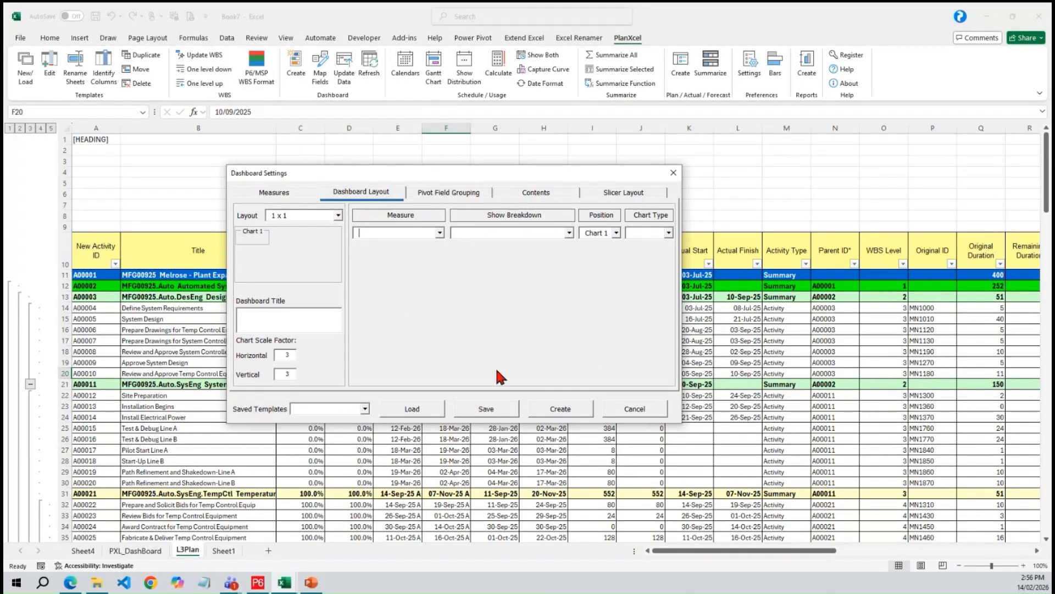
{"action": "left_click", "coordinate": [440, 232]}
{"action": "scroll", "coordinate": [442, 273], "scroll_direction": "down", "scroll_amount": 1}
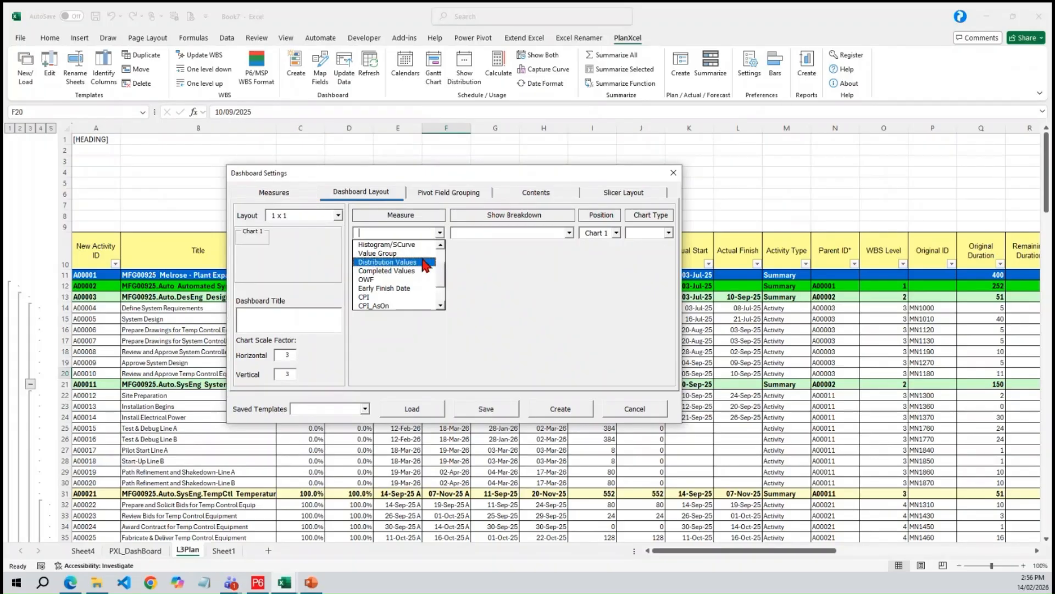
{"action": "left_click", "coordinate": [397, 253]}
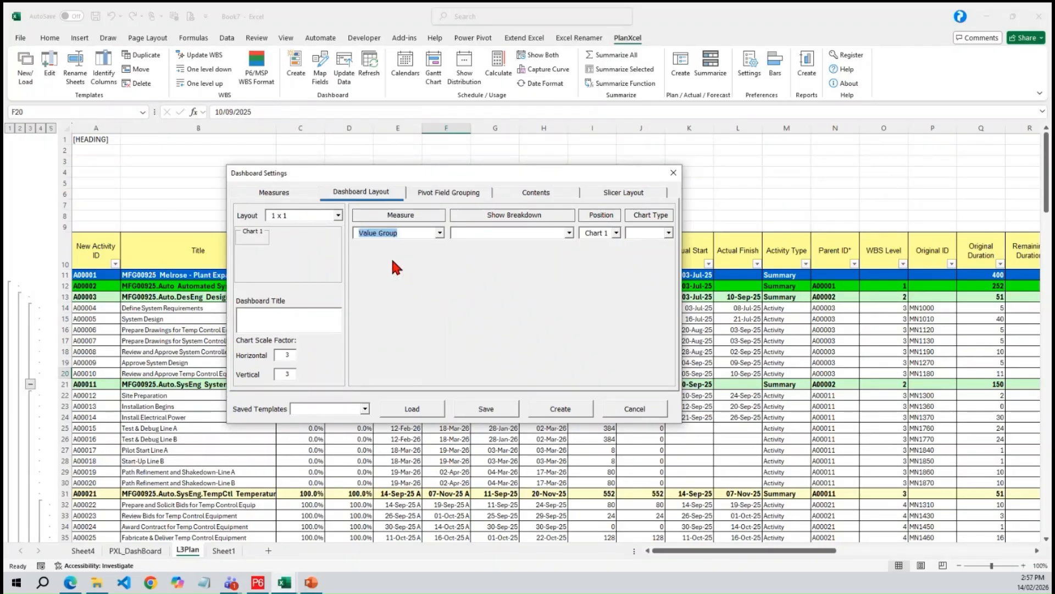
{"action": "left_click", "coordinate": [259, 192]}
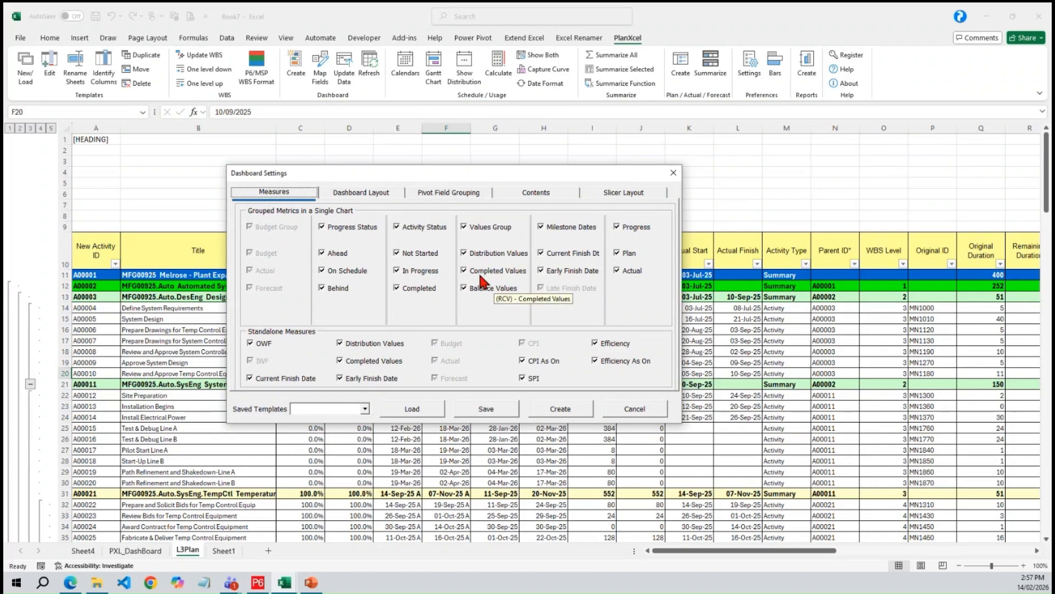
{"action": "left_click", "coordinate": [644, 410]}
Step: Start a new 1 x 1 dashboard with Value Group as the measure and WBS2 as the breakdown
{"action": "left_click", "coordinate": [297, 80]}
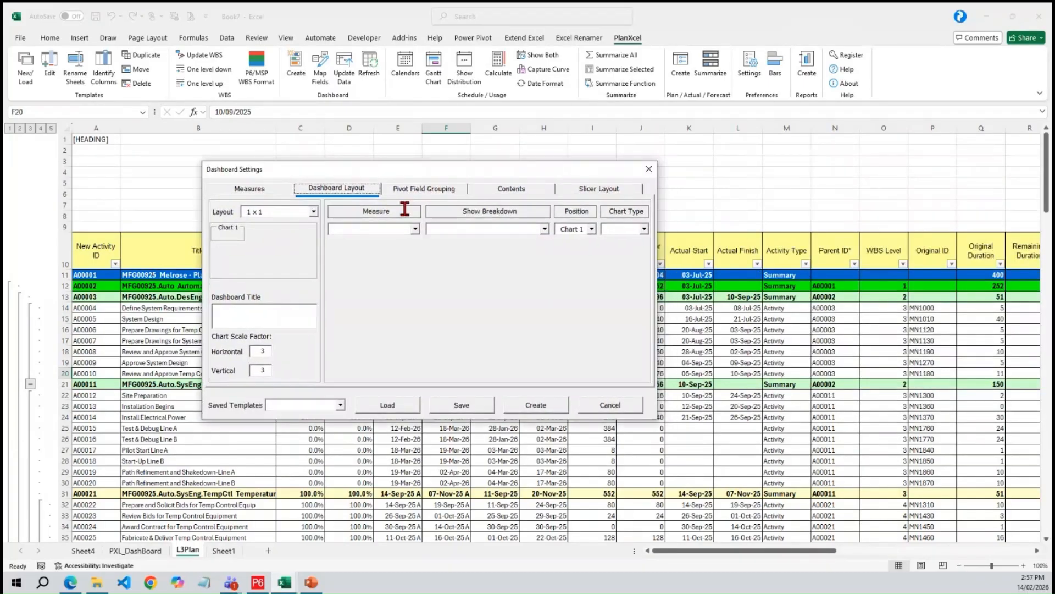
{"action": "left_click", "coordinate": [415, 230]}
{"action": "left_click", "coordinate": [376, 294]}
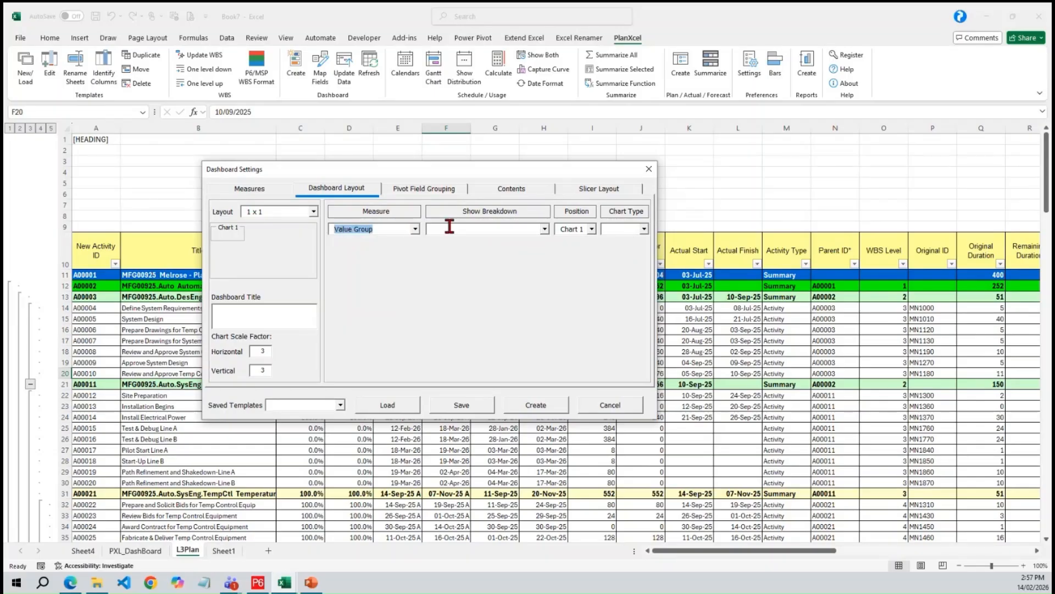
{"action": "left_click", "coordinate": [544, 229]}
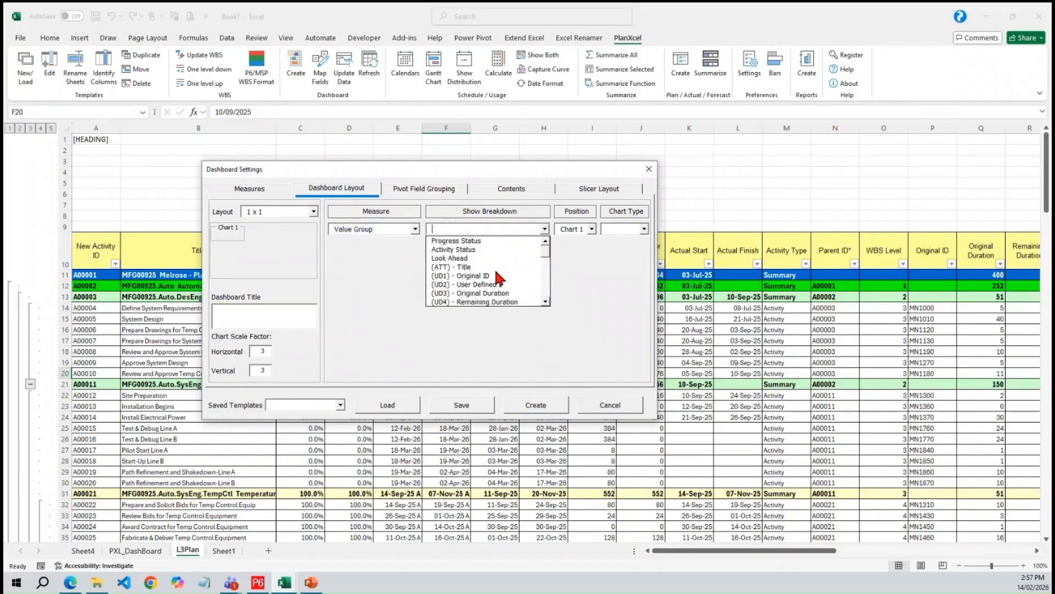
{"action": "scroll", "coordinate": [546, 272], "scroll_direction": "down", "scroll_amount": 5}
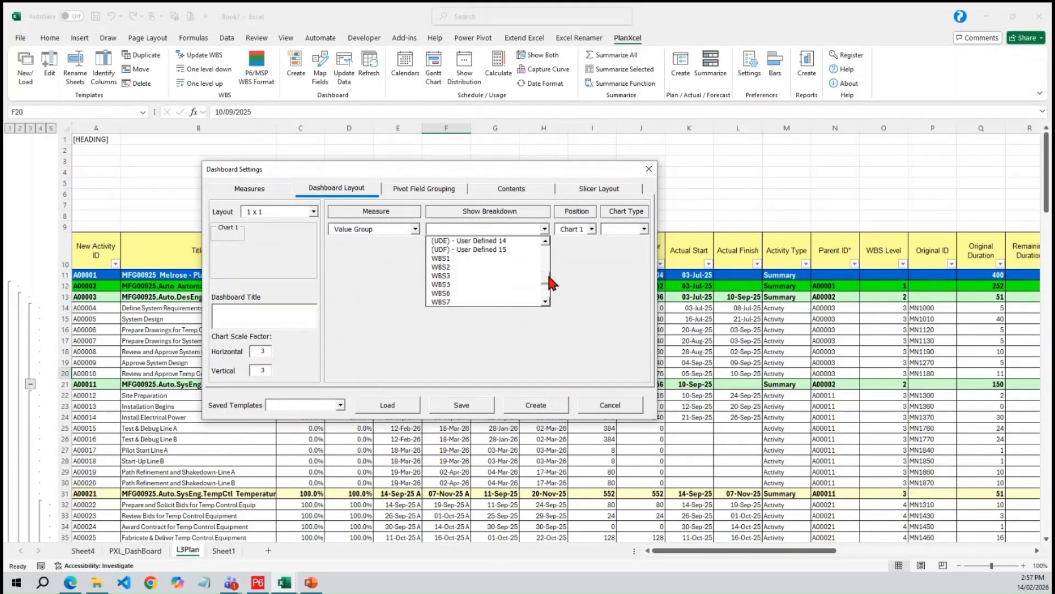
{"action": "left_click", "coordinate": [452, 281]}
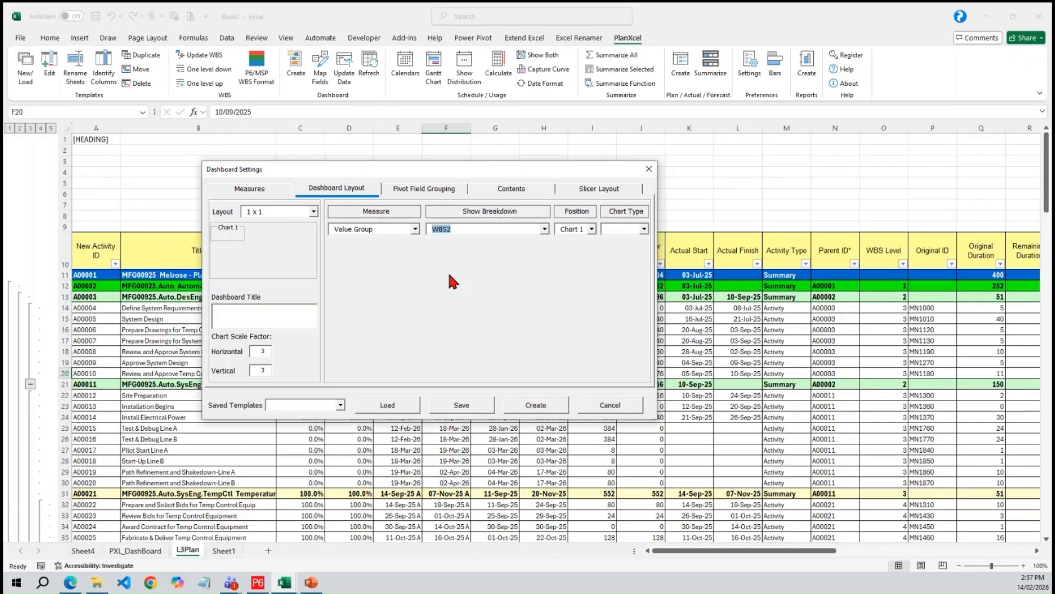
Step: Choose the column chart type for Chart 1 and create the dashboard without saving its settings as a template
{"action": "left_click", "coordinate": [644, 229]}
{"action": "left_click", "coordinate": [642, 250]}
{"action": "left_click", "coordinate": [554, 412]}
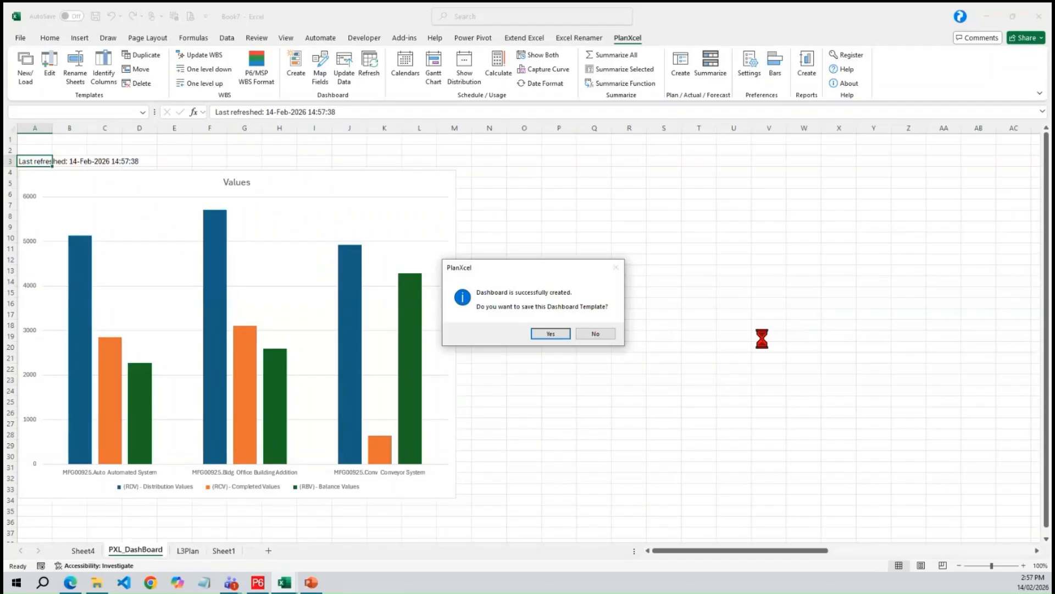
{"action": "left_click", "coordinate": [593, 333]}
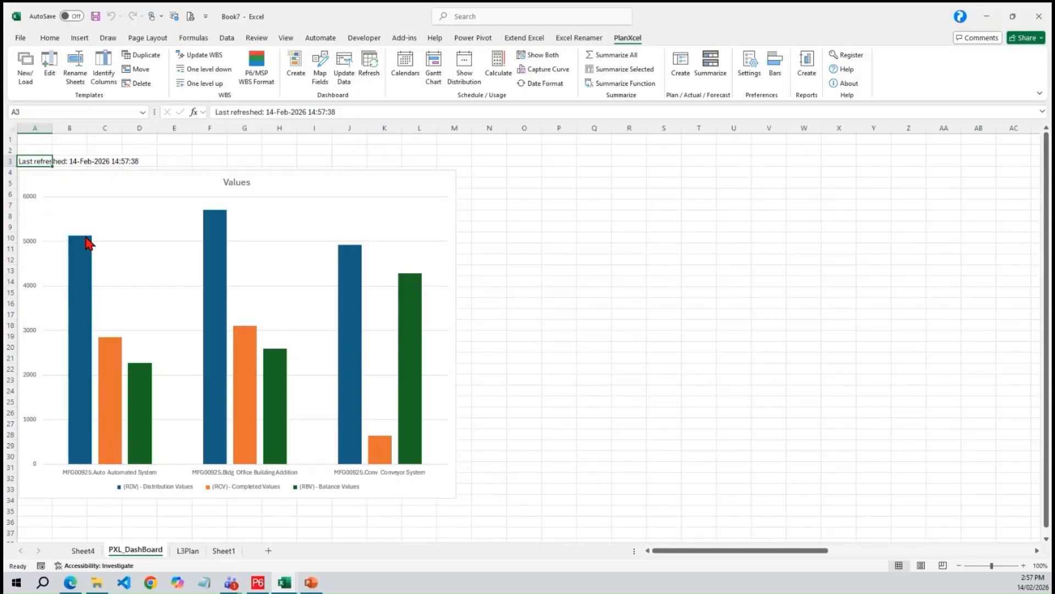
{"action": "mouse_move", "coordinate": [78, 410]}
Step: Rename the PXL_DashBoard sheet as DV
{"action": "left_click", "coordinate": [188, 550]}
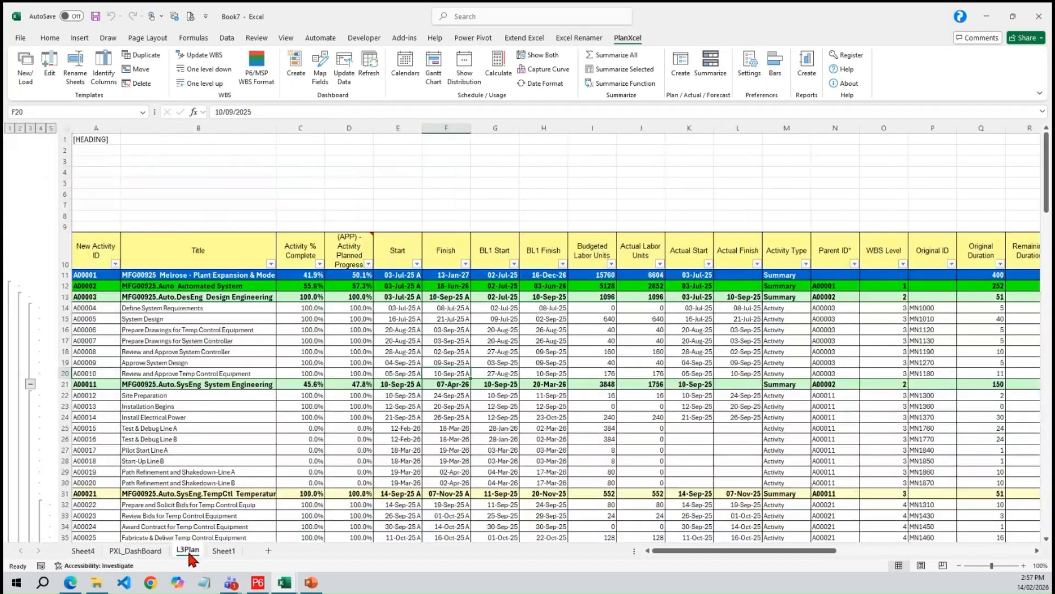
{"action": "left_click", "coordinate": [144, 550]}
{"action": "double_click", "coordinate": [151, 549]}
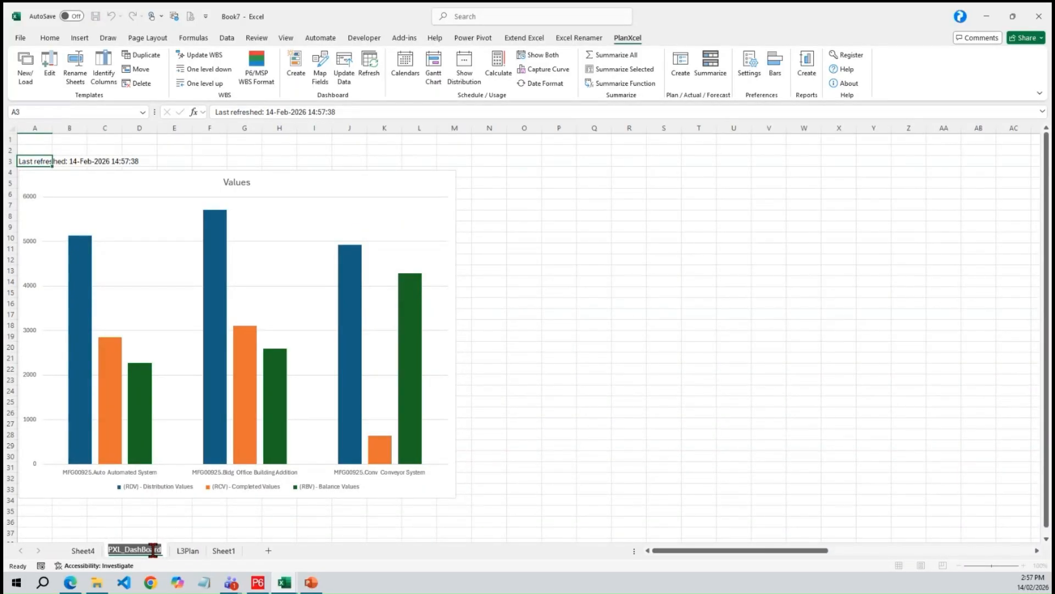
{"action": "type", "text": "DV"}
{"action": "key", "text": "Return"}
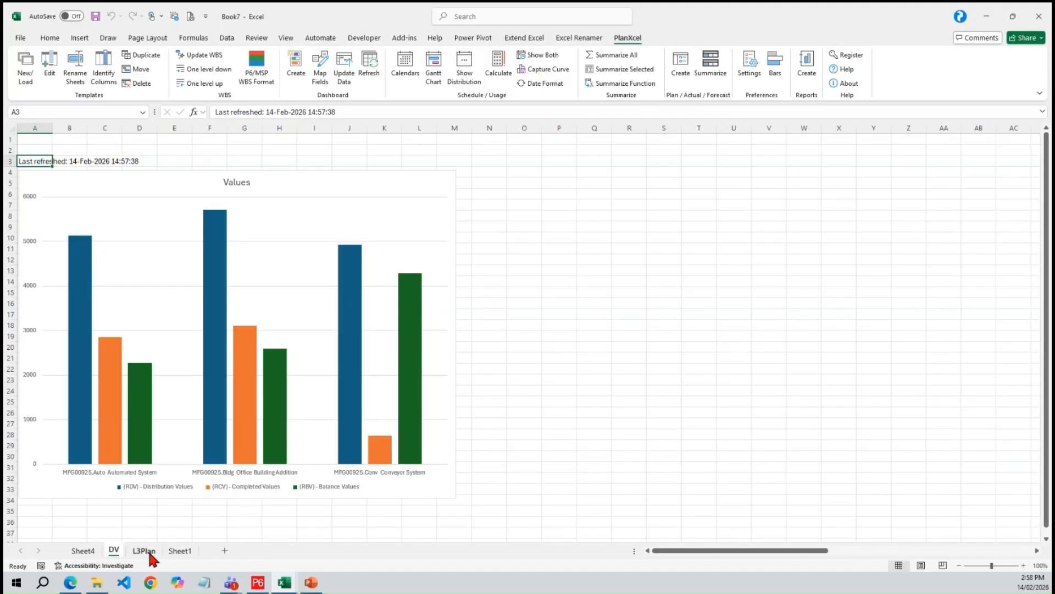
Step: Return to the L3Plan sheet and review its weightage, planned value, earned value and WBS columns
{"action": "left_click", "coordinate": [146, 551]}
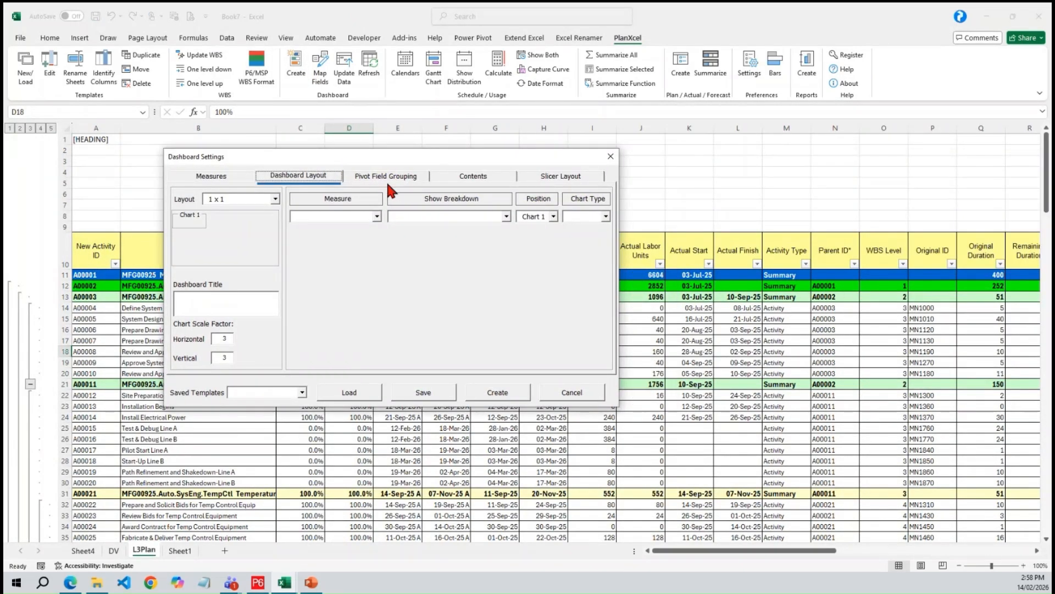
{"action": "left_click", "coordinate": [571, 393]}
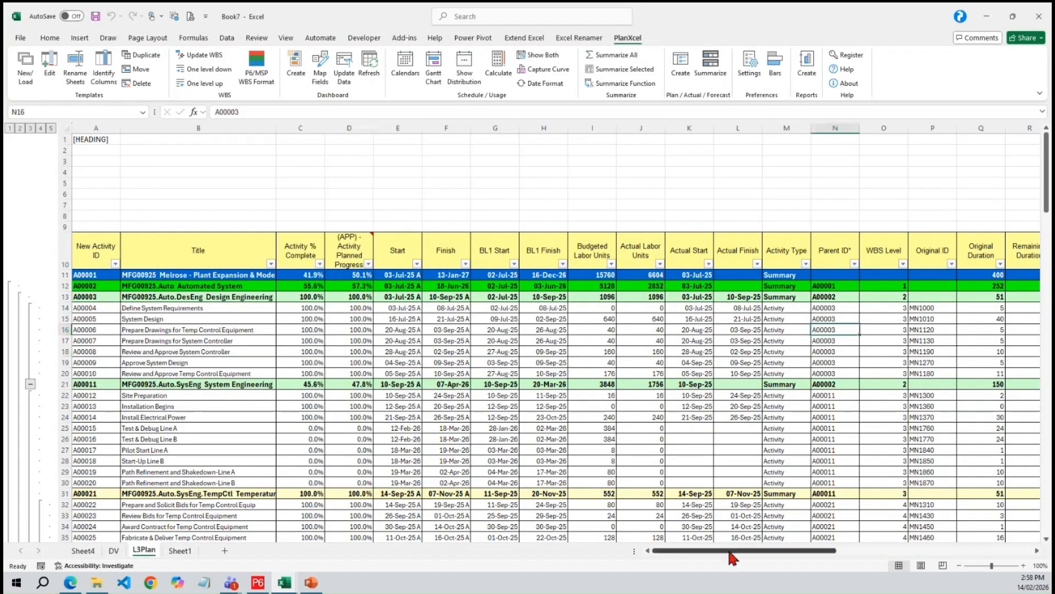
{"action": "left_click_drag", "start_coordinate": [768, 550], "coordinate": [883, 575]}
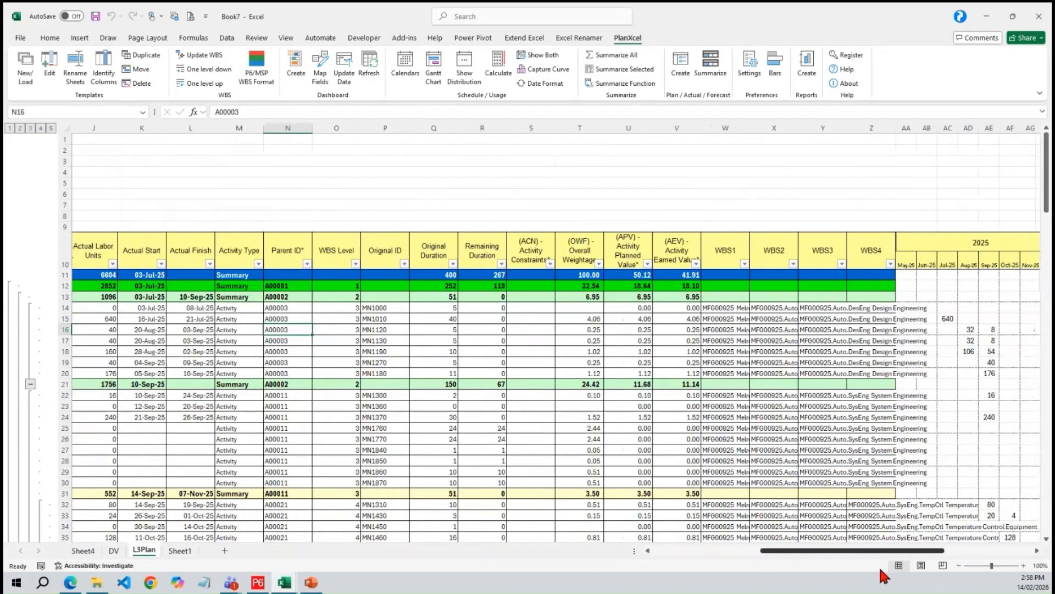
{"action": "left_click", "coordinate": [335, 340]}
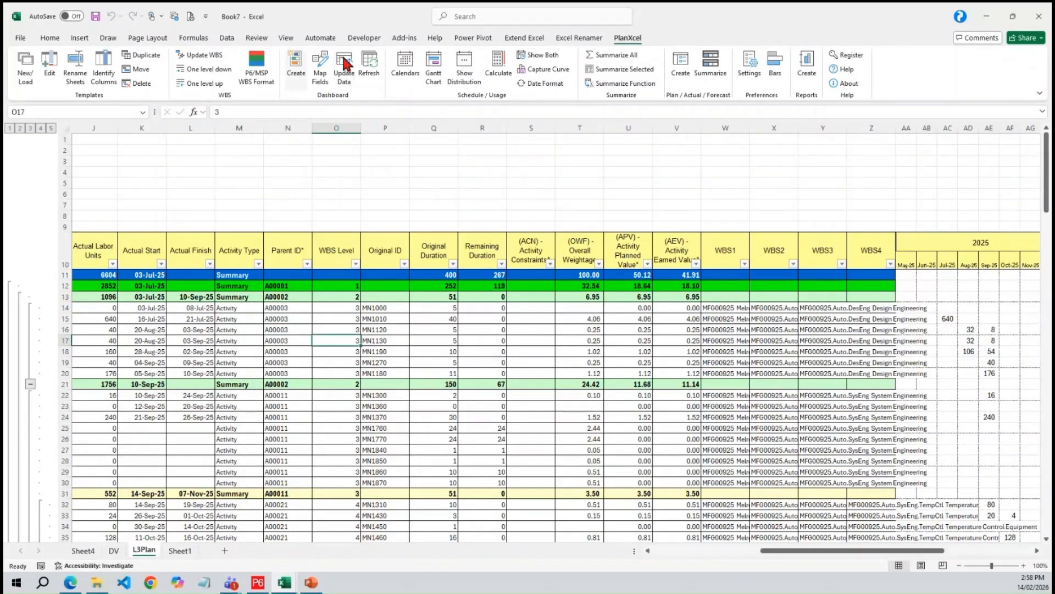
Step: Add the Budget Values, Actual Values and Forecast Values columns to the L3Plan template and apply the edit
{"action": "left_click", "coordinate": [48, 71]}
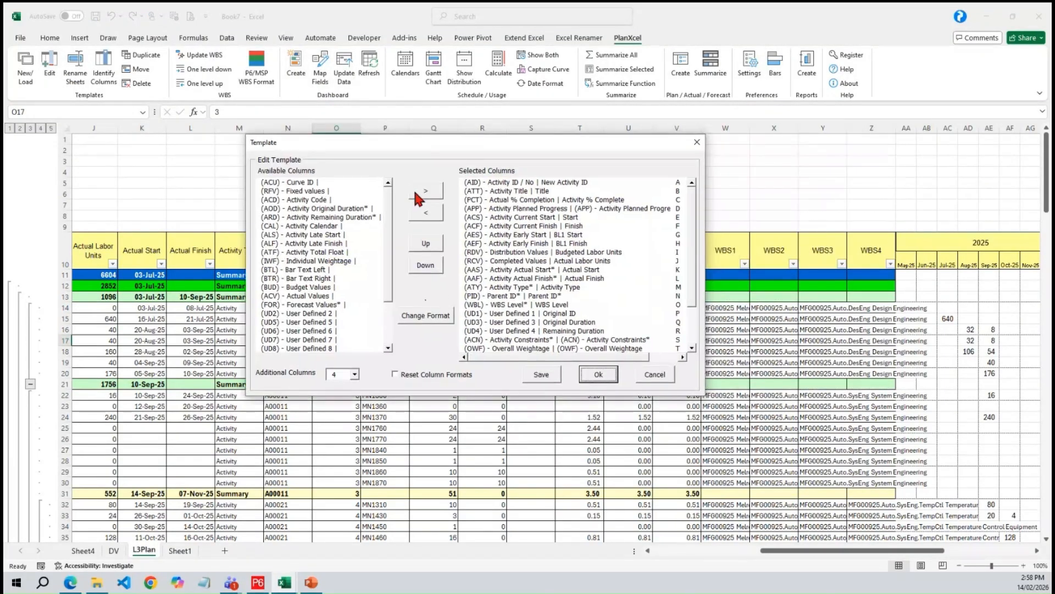
{"action": "scroll", "coordinate": [315, 242], "scroll_direction": "down", "scroll_amount": 3}
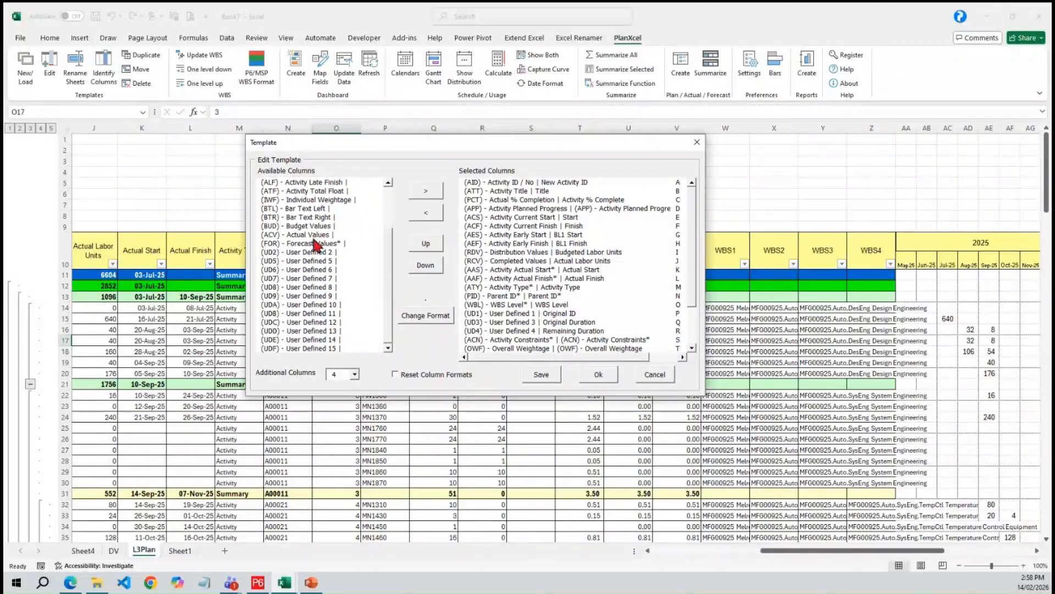
{"action": "left_click", "coordinate": [311, 227]}
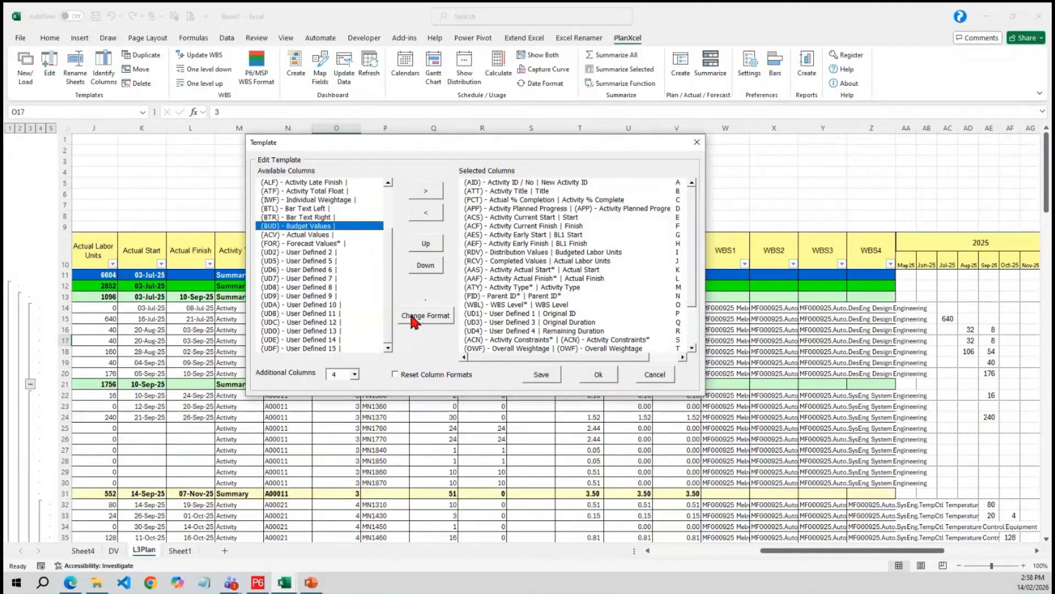
{"action": "left_click", "coordinate": [427, 193]}
{"action": "left_click", "coordinate": [427, 192]}
{"action": "left_click", "coordinate": [427, 193]}
{"action": "left_click", "coordinate": [597, 374]}
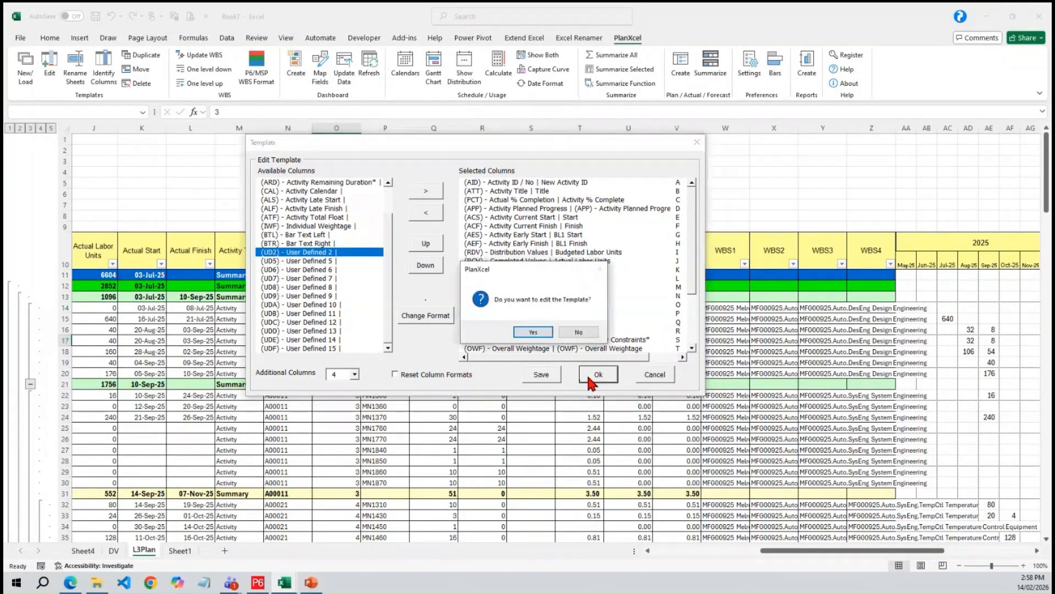
{"action": "left_click", "coordinate": [542, 338]}
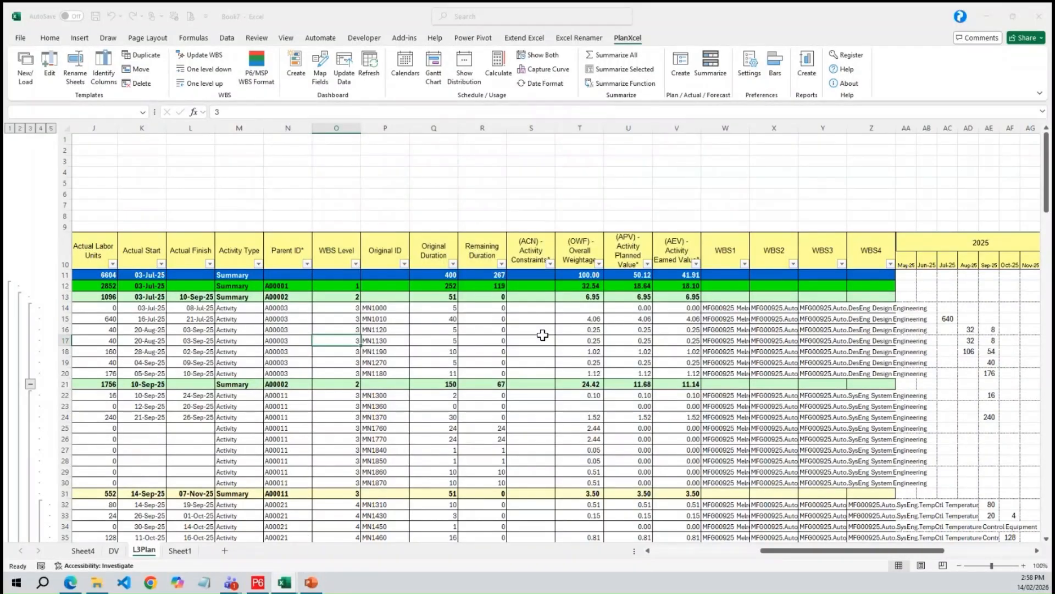
{"action": "left_click", "coordinate": [729, 309]}
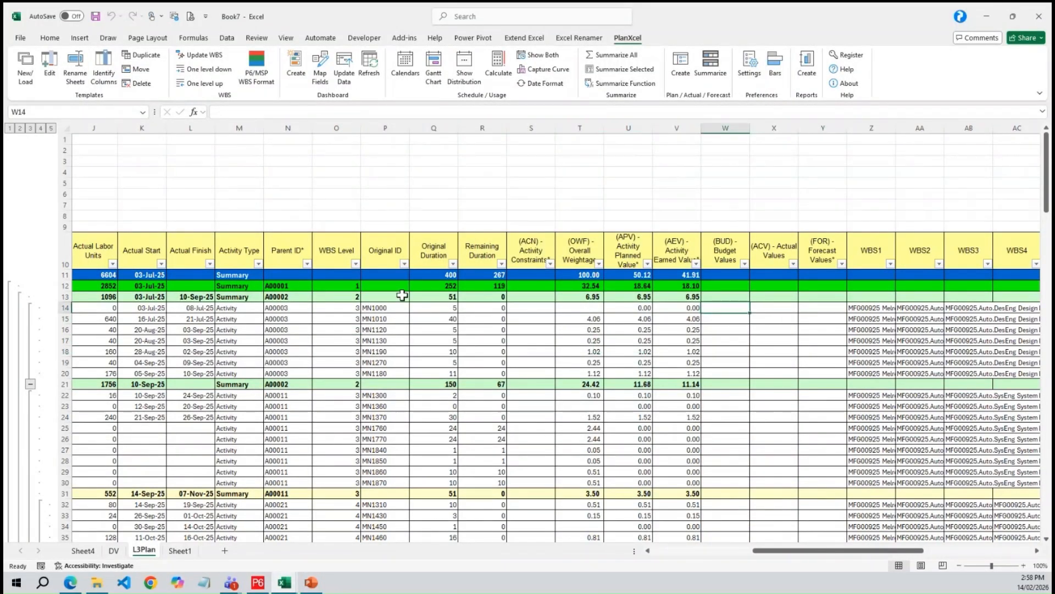
Step: Identify the plan's columns and check the field notes on the Finish, BL1 Start and BL1 Finish headers
{"action": "left_click", "coordinate": [477, 352]}
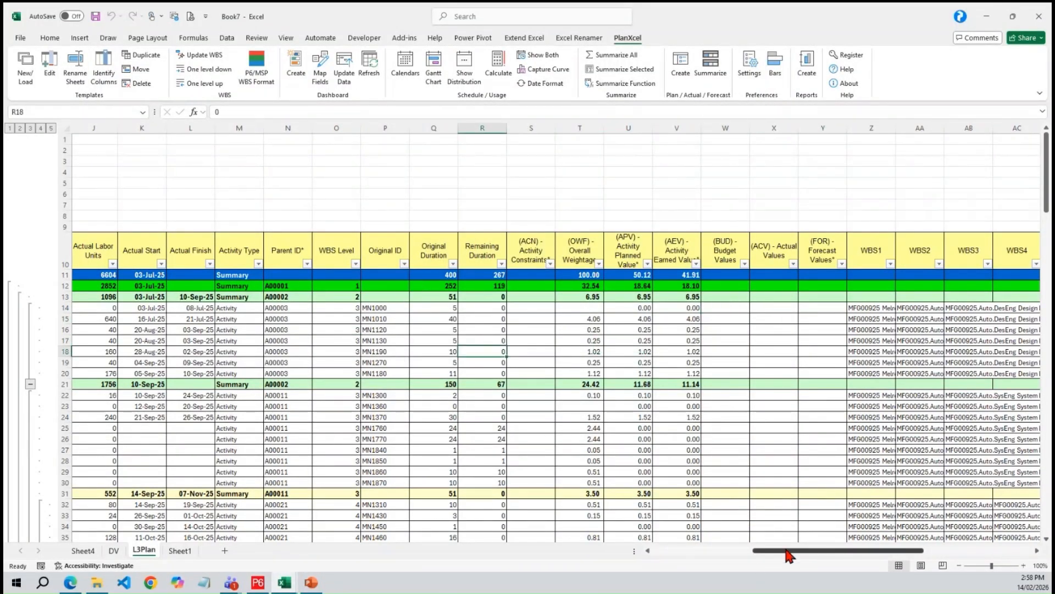
{"action": "left_click_drag", "start_coordinate": [789, 550], "coordinate": [732, 550]}
{"action": "left_click", "coordinate": [511, 362]}
{"action": "left_click", "coordinate": [328, 329]}
{"action": "left_click", "coordinate": [650, 333]}
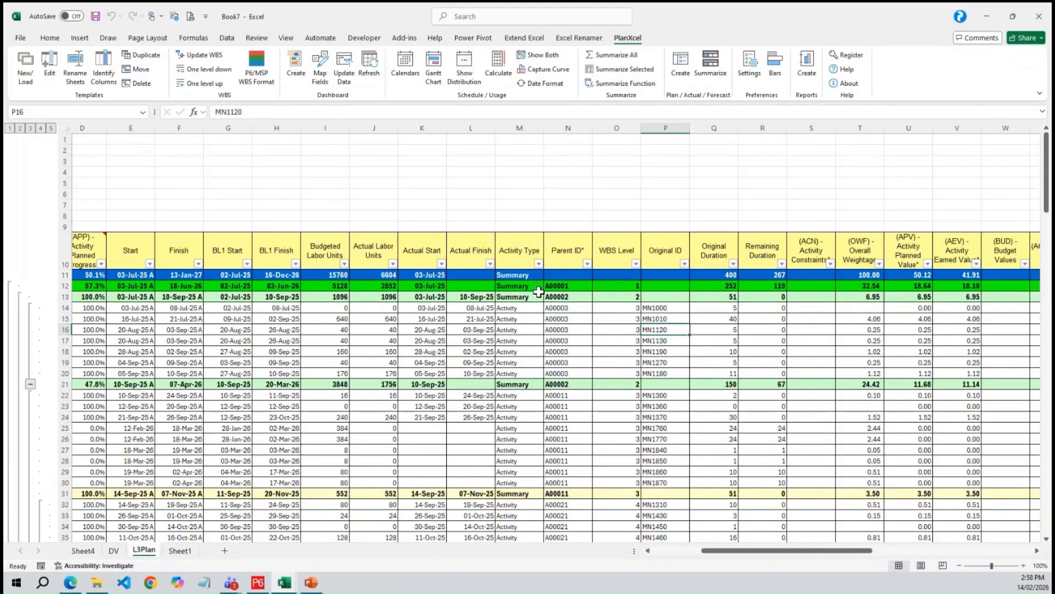
{"action": "left_click_drag", "start_coordinate": [832, 550], "coordinate": [783, 552]}
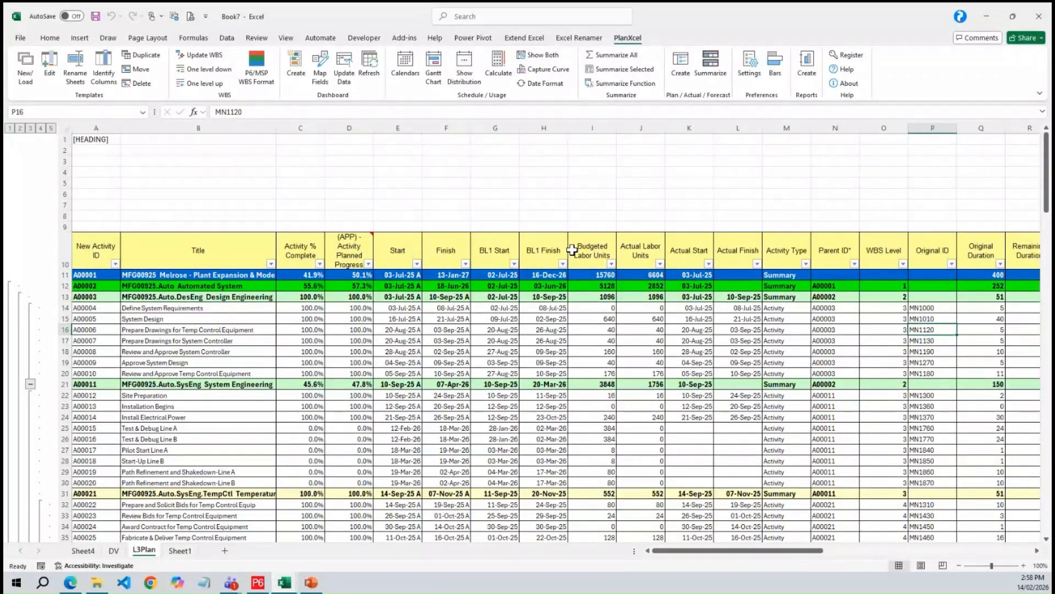
{"action": "left_click", "coordinate": [104, 71]}
{"action": "mouse_move", "coordinate": [453, 247]}
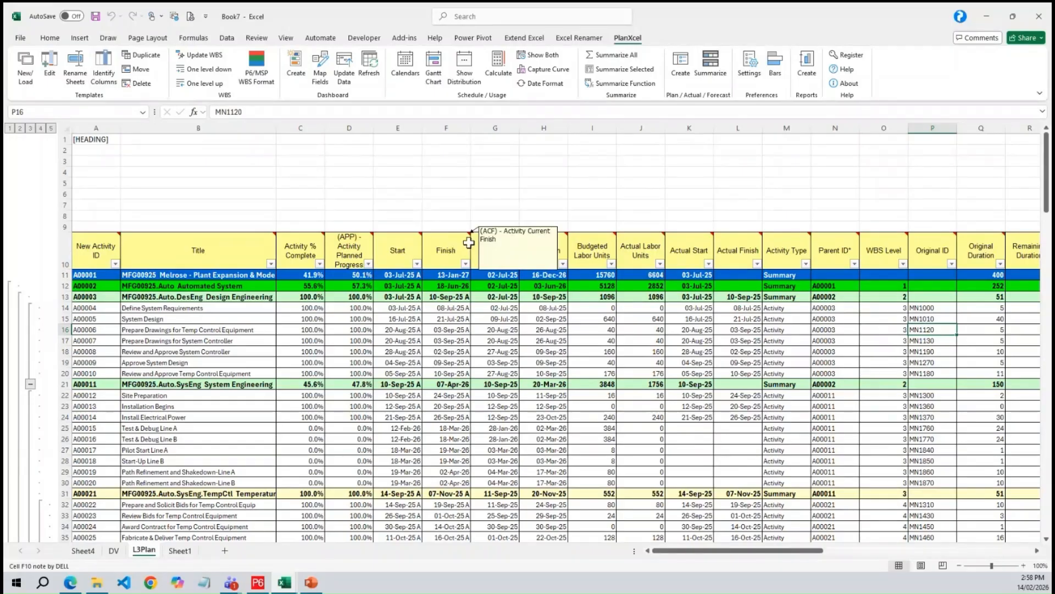
{"action": "mouse_move", "coordinate": [488, 247]}
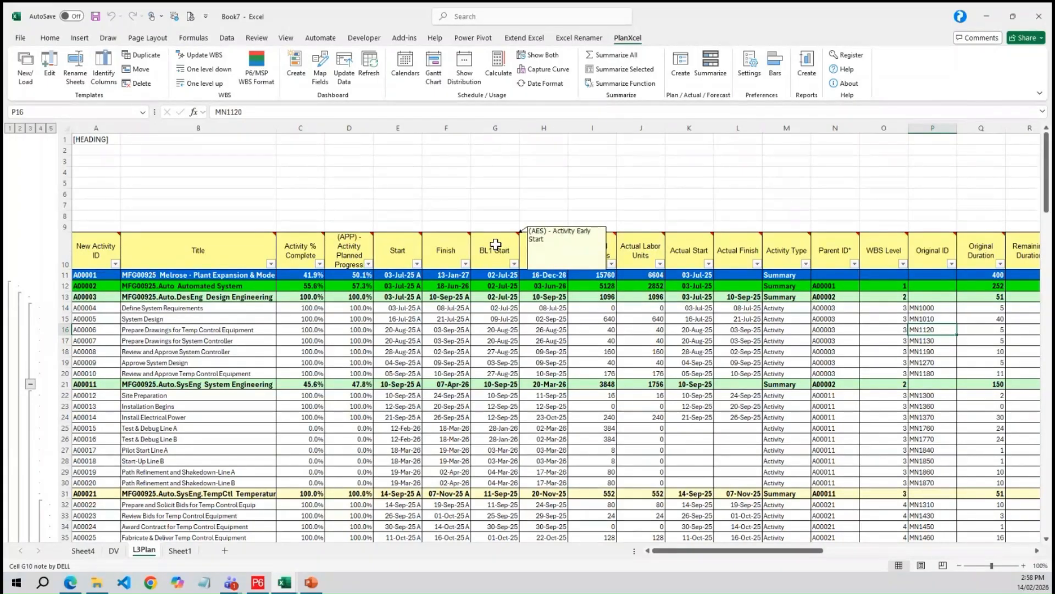
{"action": "mouse_move", "coordinate": [541, 246]}
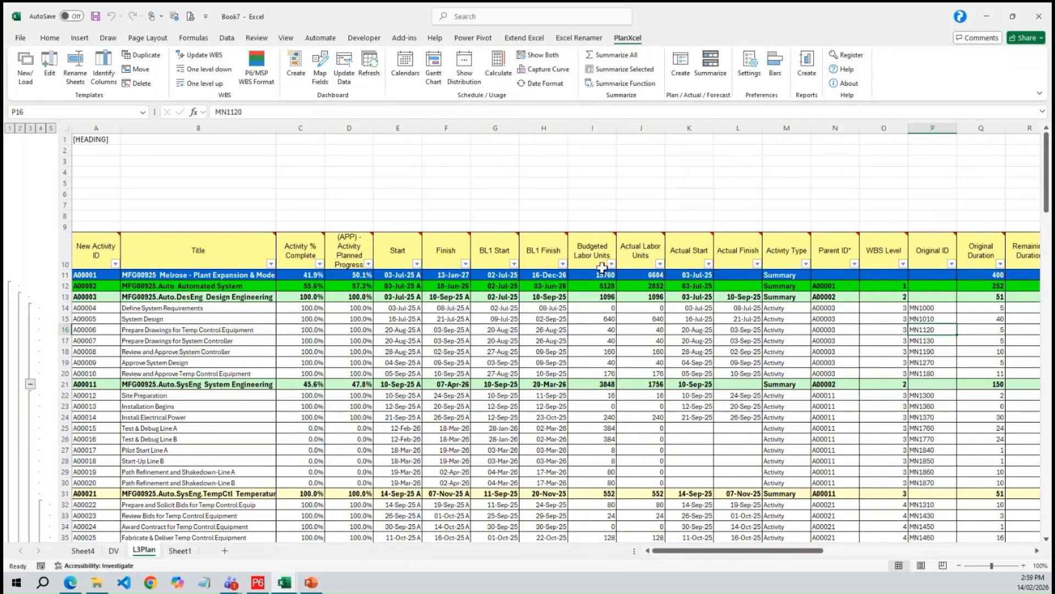
{"action": "left_click", "coordinate": [587, 255]}
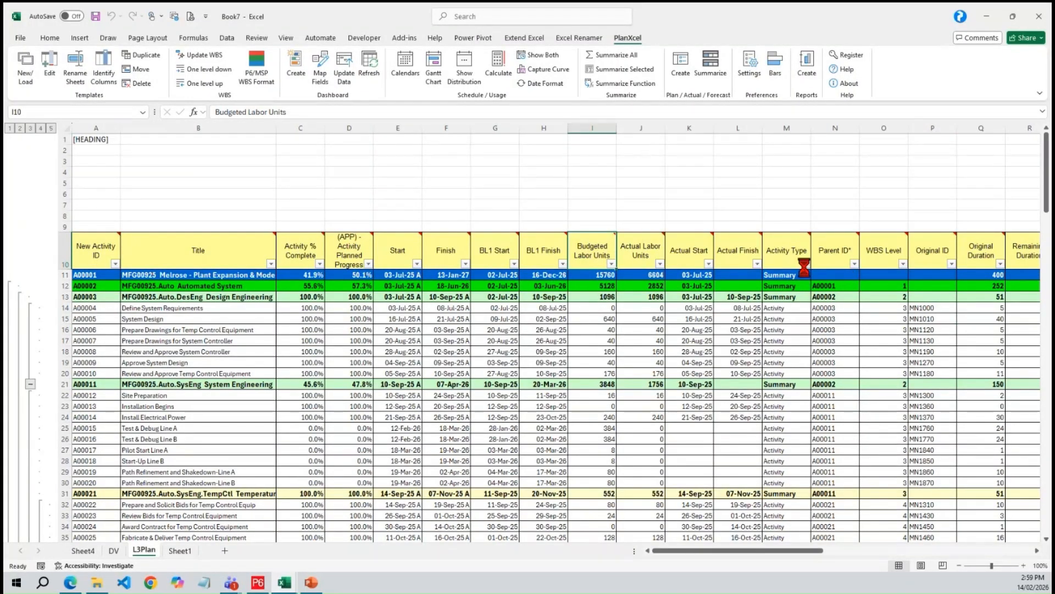
Step: Filter the Activity Type column to show only Activity rows
{"action": "left_click", "coordinate": [806, 264]}
{"action": "left_click", "coordinate": [697, 406]}
{"action": "left_click", "coordinate": [706, 416]}
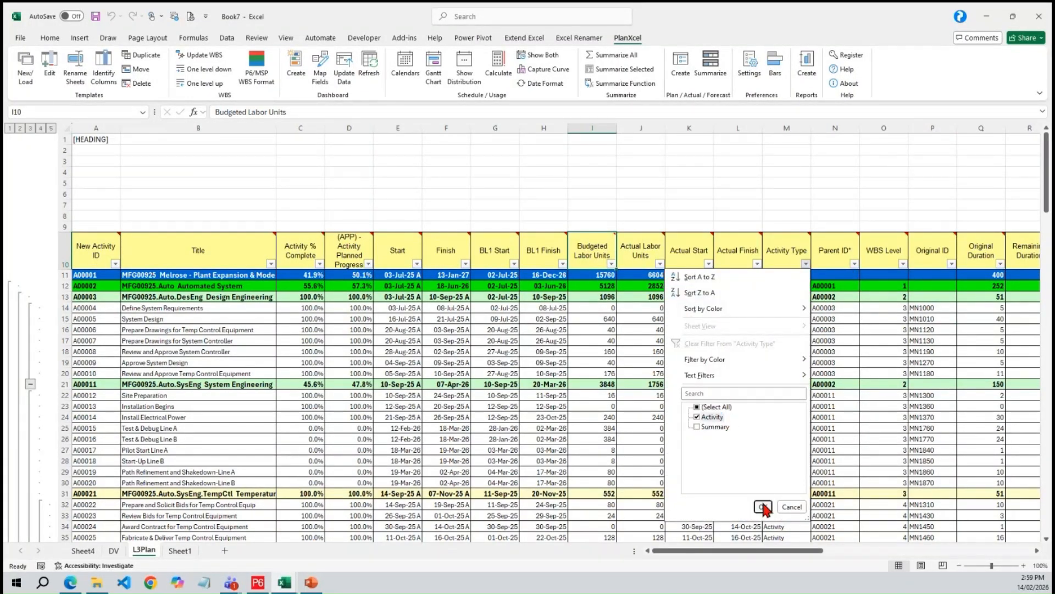
{"action": "left_click", "coordinate": [762, 506]}
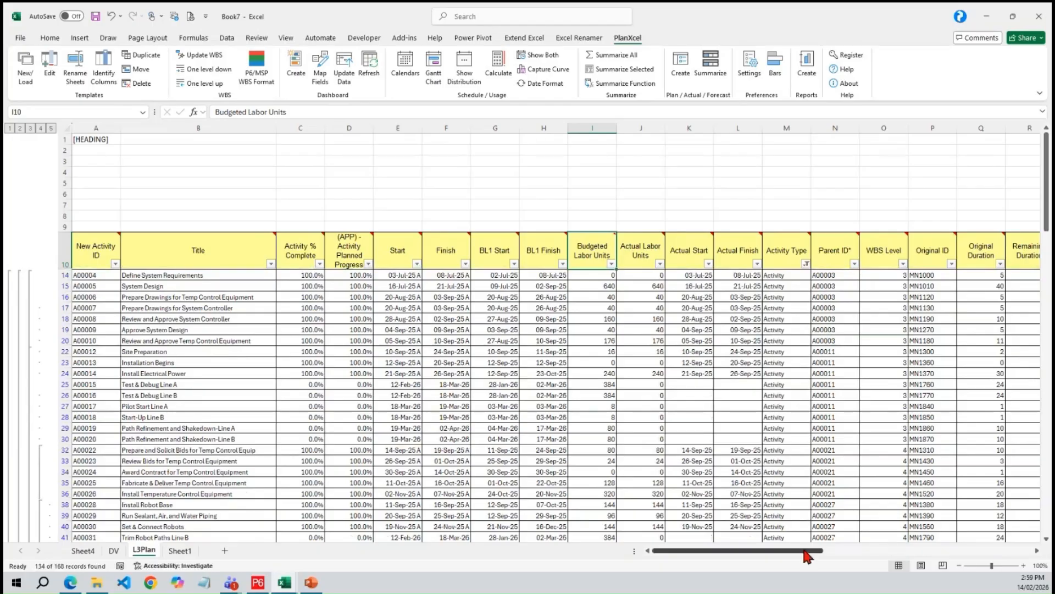
Step: Enter the formula +I14*10 in Budget Values cell W14 to multiply the Budgeted Labor Units by 10
{"action": "left_click_drag", "start_coordinate": [805, 557], "coordinate": [829, 556]}
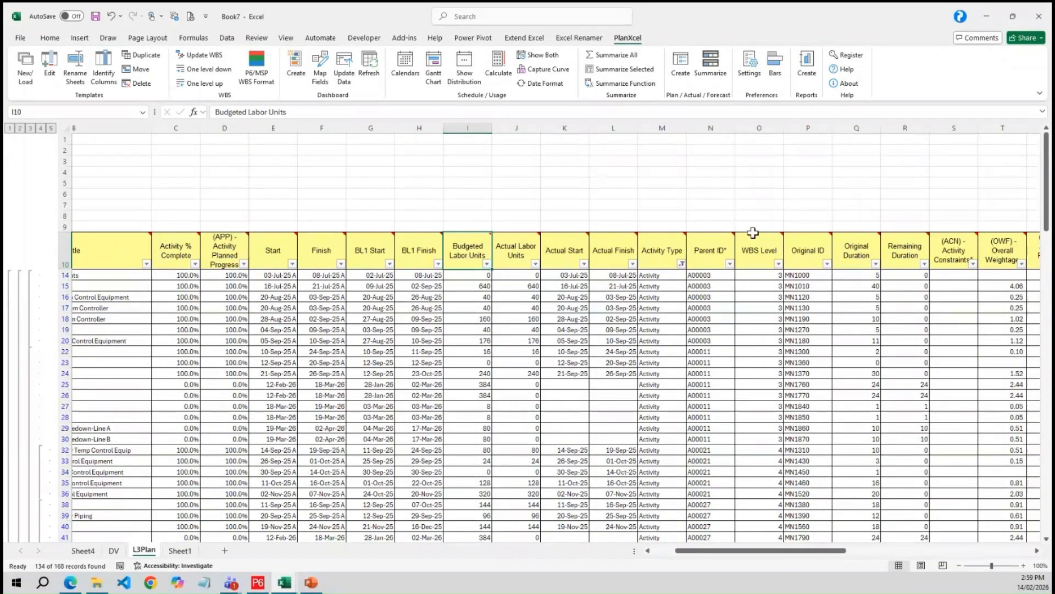
{"action": "left_click_drag", "start_coordinate": [826, 555], "coordinate": [876, 553]}
{"action": "left_click", "coordinate": [849, 275]}
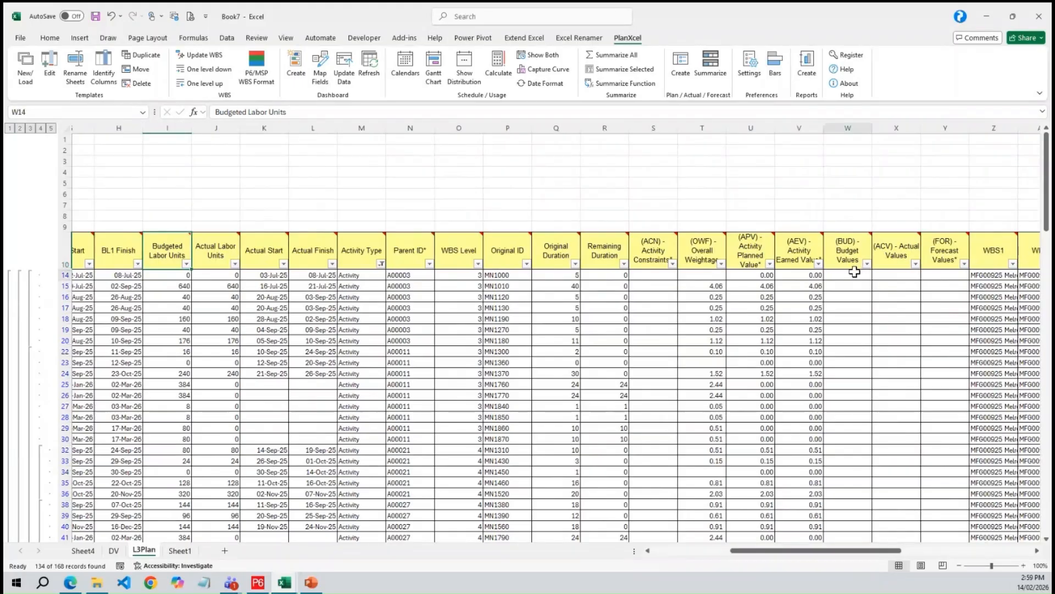
{"action": "type", "text": "+"}
{"action": "key", "text": "Left"}
{"action": "key", "text": "Left"}
{"action": "key", "text": "Left"}
{"action": "key", "text": "Left"}
{"action": "key", "text": "Left"}
{"action": "key", "text": "Left"}
{"action": "key", "text": "Left"}
{"action": "key", "text": "Left"}
{"action": "key", "text": "Left"}
{"action": "key", "text": "Left"}
{"action": "key", "text": "Left"}
{"action": "key", "text": "Left"}
{"action": "key", "text": "Left"}
{"action": "key", "text": "Left"}
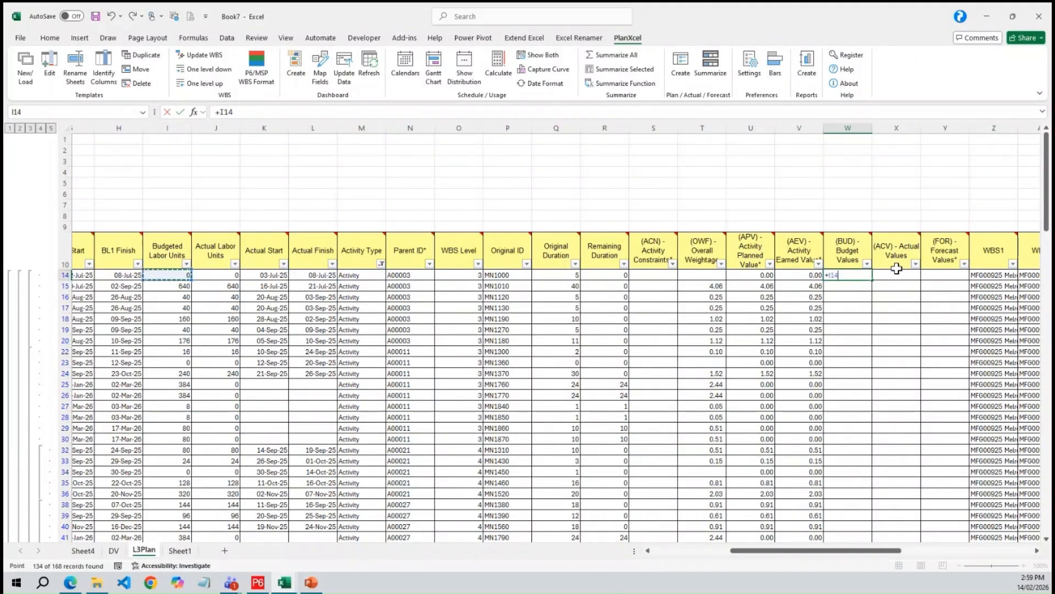
{"action": "type", "text": "*10"}
{"action": "key", "text": "ctrl+Return"}
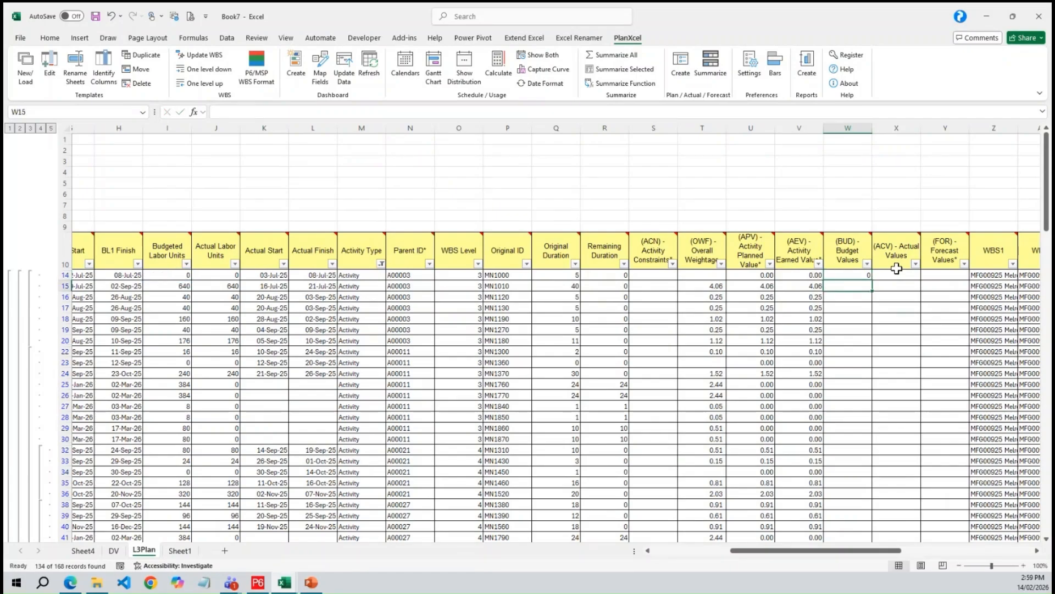
Step: Copy the W14 formula down the Budget Values column for all filtered activities
{"action": "key", "text": "ctrl+c"}
{"action": "key", "text": "Left"}
{"action": "key", "text": "ctrl+Down"}
{"action": "key", "text": "Right"}
{"action": "key", "text": "ctrl+shift+Up"}
{"action": "key", "text": "Return"}
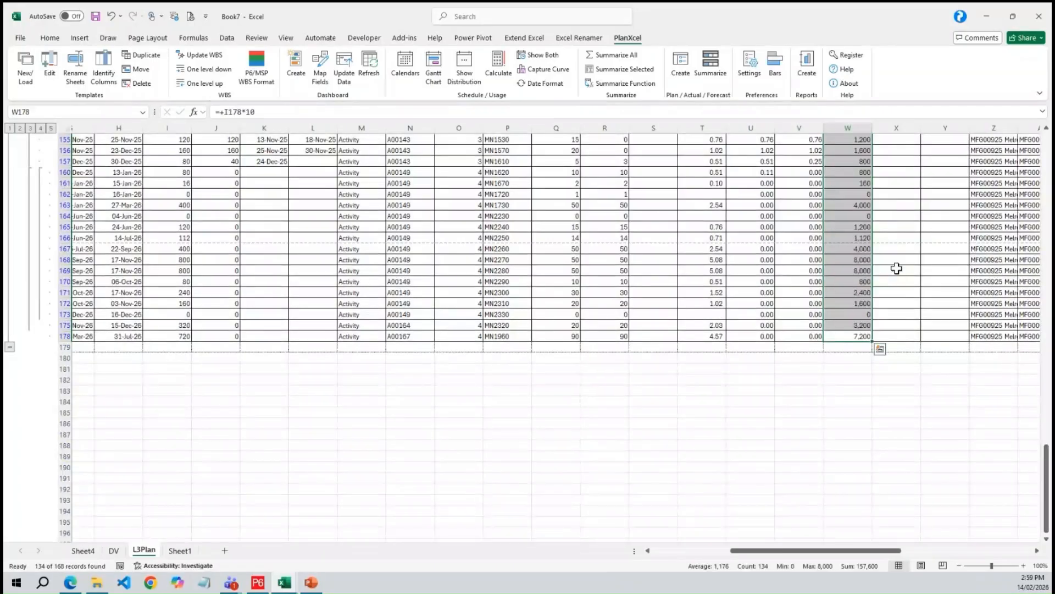
{"action": "key", "text": "ctrl+Up"}
{"action": "key", "text": "Up"}
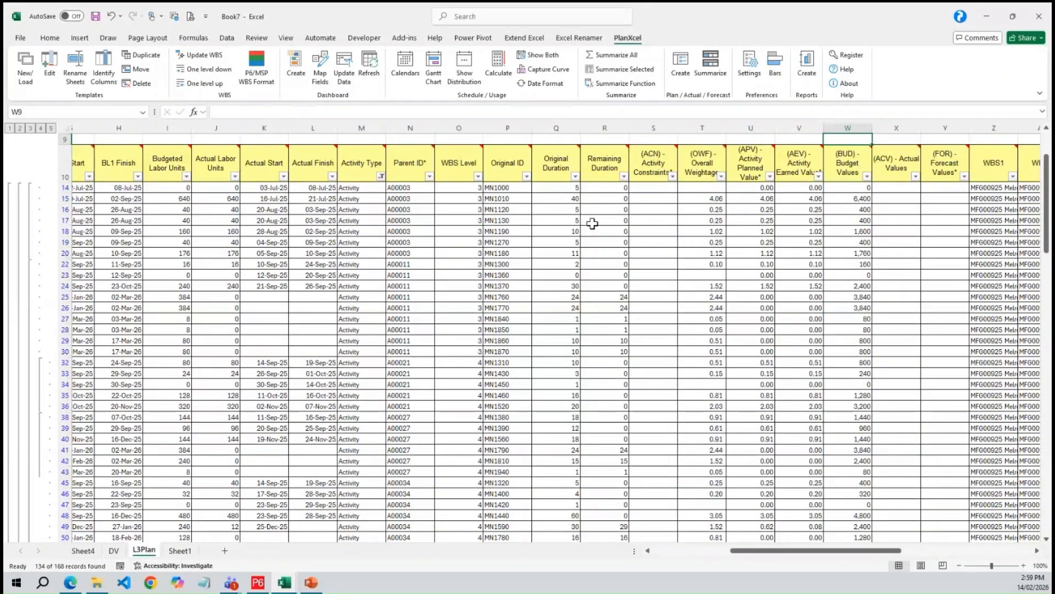
{"action": "scroll", "coordinate": [592, 223], "scroll_direction": "up", "scroll_amount": 3}
Step: Fill the Actual Values column for all filtered activities with Actual Labor Units times 10, using the formula +J14*10
{"action": "left_click", "coordinate": [902, 330]}
{"action": "left_click", "coordinate": [911, 271]}
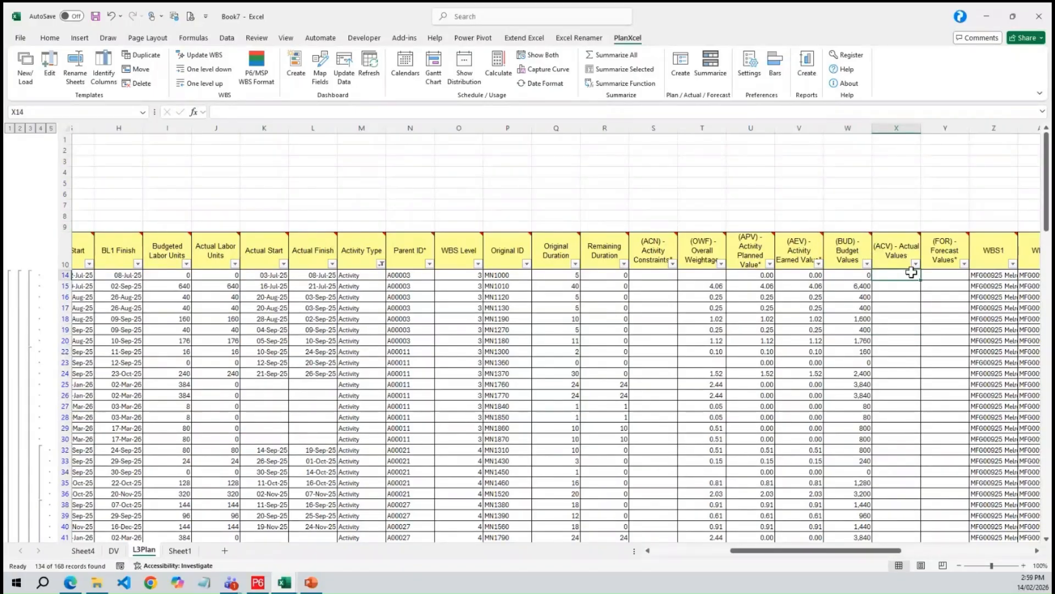
{"action": "key", "text": "Left"}
{"action": "key", "text": "ctrl+c"}
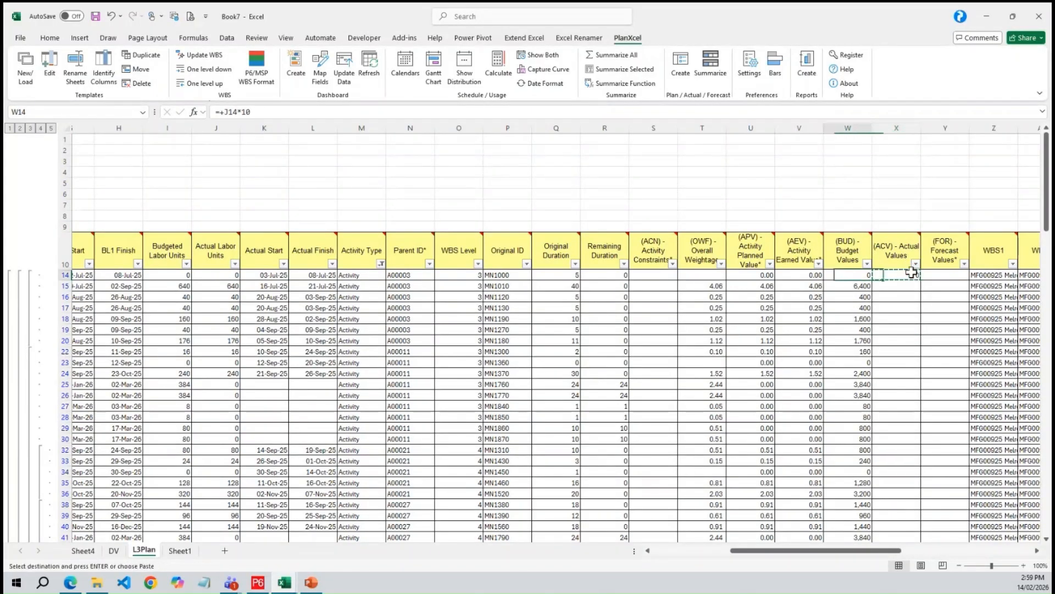
{"action": "key", "text": "ctrl+Down"}
{"action": "key", "text": "Right"}
{"action": "key", "text": "ctrl+shift+Up"}
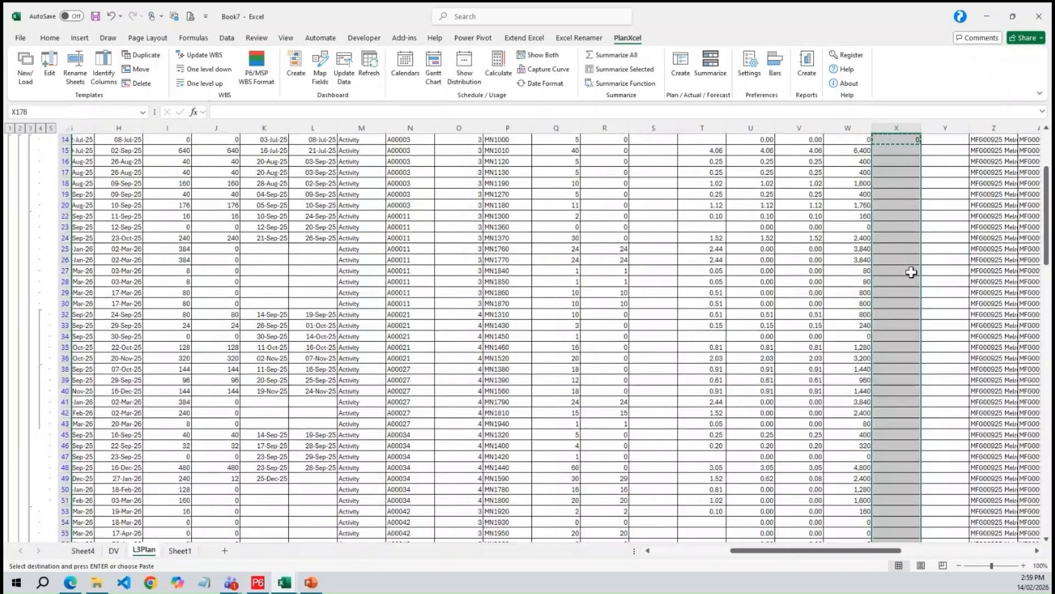
{"action": "key", "text": "ctrl+v"}
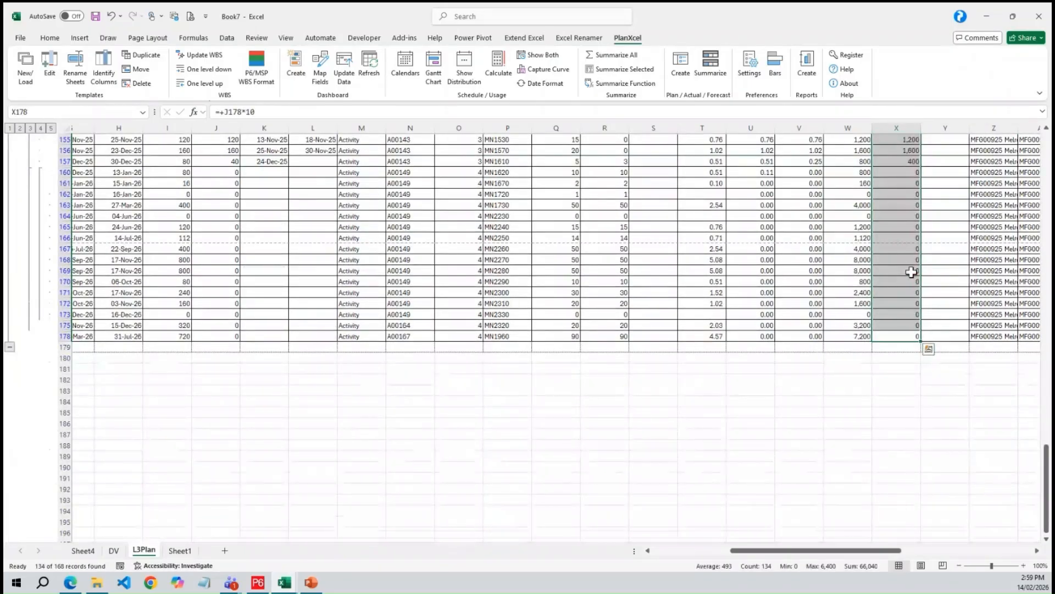
{"action": "key", "text": "ctrl+Up"}
{"action": "key", "text": "ctrl+Up"}
Step: Clear the Activity Type filter so that the summary rows are included again
{"action": "left_click", "coordinate": [903, 330]}
{"action": "left_click", "coordinate": [227, 38]}
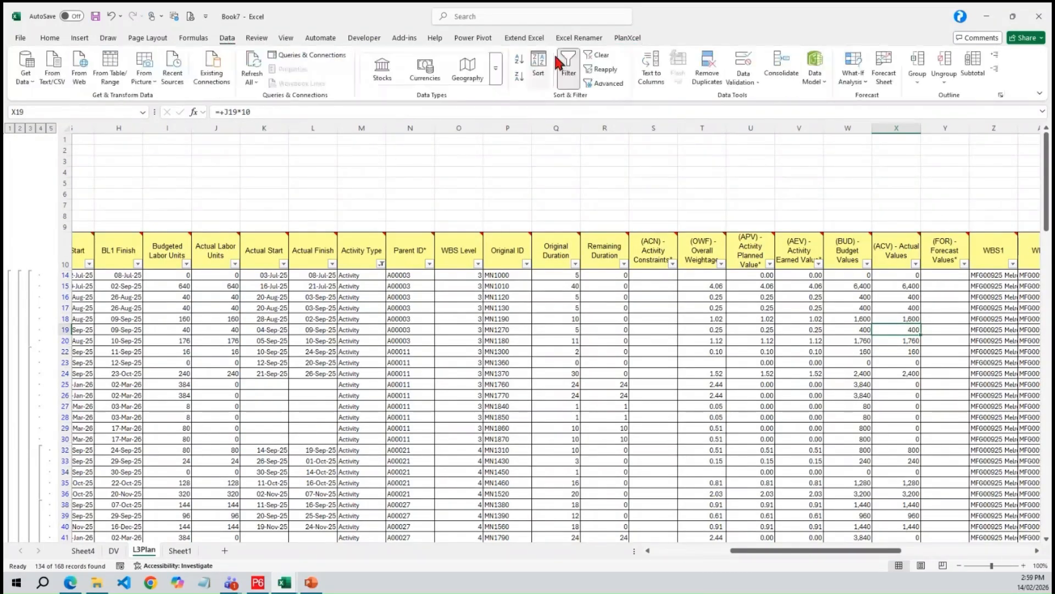
{"action": "left_click", "coordinate": [599, 55]}
Step: Replace the formulas in the Budget Values and Actual Values columns with their plain values
{"action": "left_click_drag", "start_coordinate": [858, 127], "coordinate": [891, 140]}
{"action": "key", "text": "ctrl+c"}
{"action": "left_click", "coordinate": [49, 37]}
{"action": "left_click", "coordinate": [26, 82]}
{"action": "left_click", "coordinate": [28, 164]}
{"action": "key", "text": "Escape"}
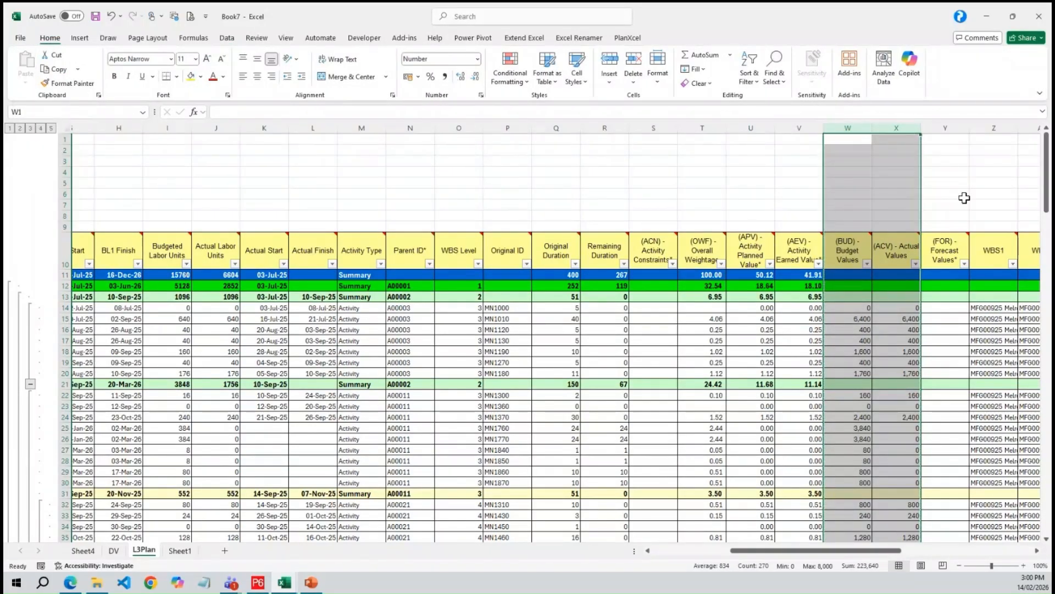
Step: Recalculate the schedule to fill the Forecast Values column and the summary rows of the value columns
{"action": "left_click", "coordinate": [915, 193]}
{"action": "left_click", "coordinate": [627, 38]}
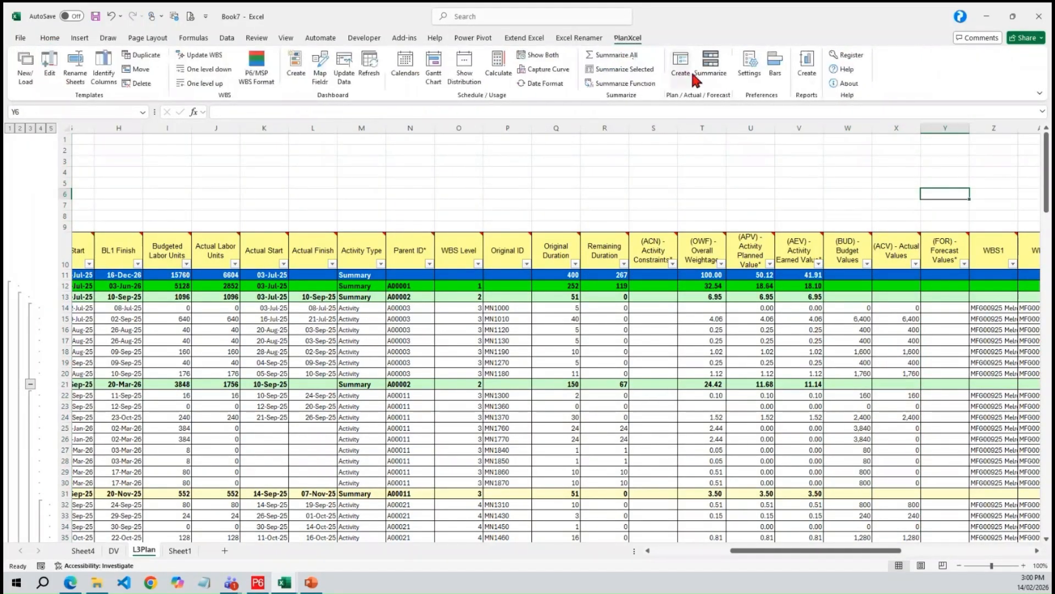
{"action": "left_click", "coordinate": [492, 72]}
{"action": "left_click", "coordinate": [950, 340]}
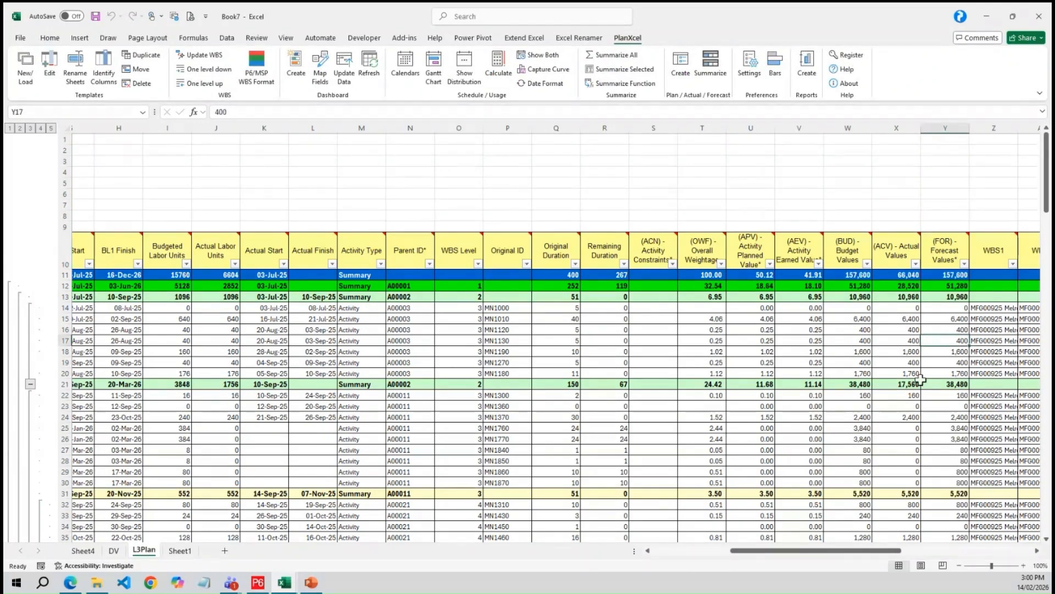